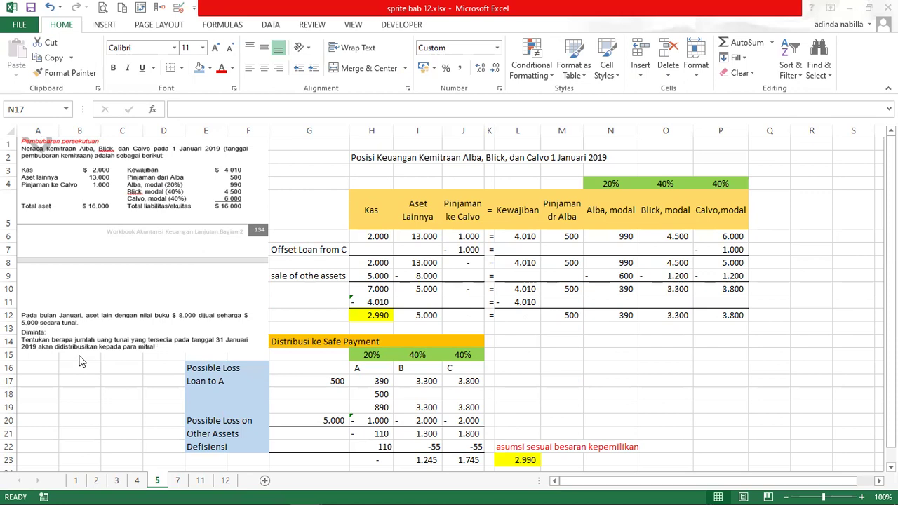
Step: Widen column G, which holds the transaction labels, slightly
left_click(347, 130)
left_click_drag(355, 130, 363, 130)
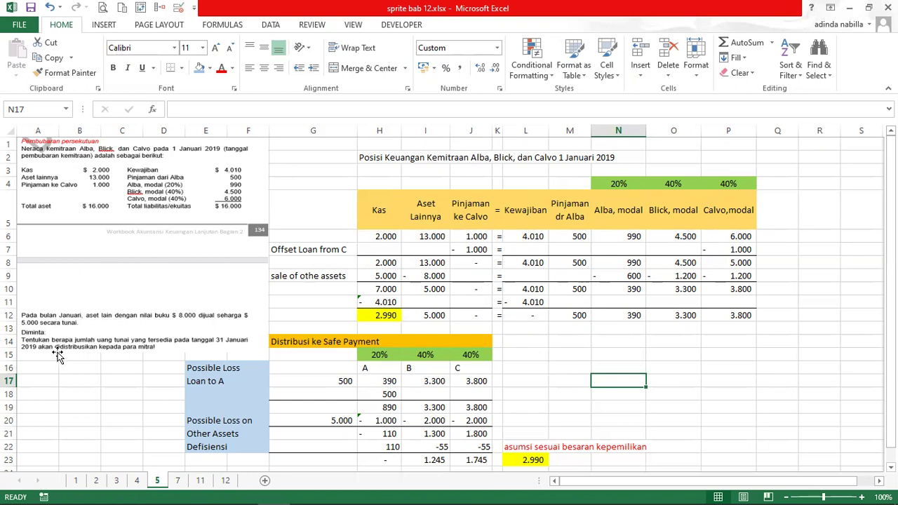
Step: Examine the loan offset entry in row 7 and the resulting balance formulas in row 8
left_click(294, 251)
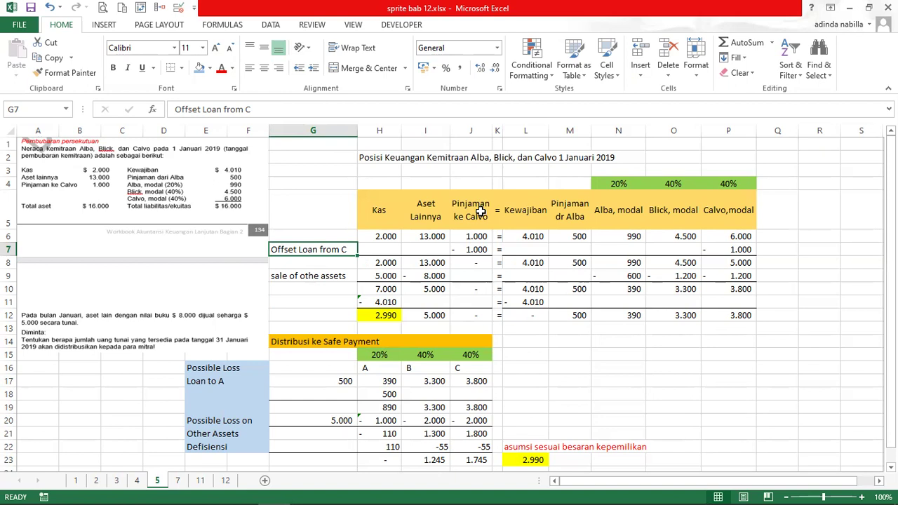
left_click(478, 250)
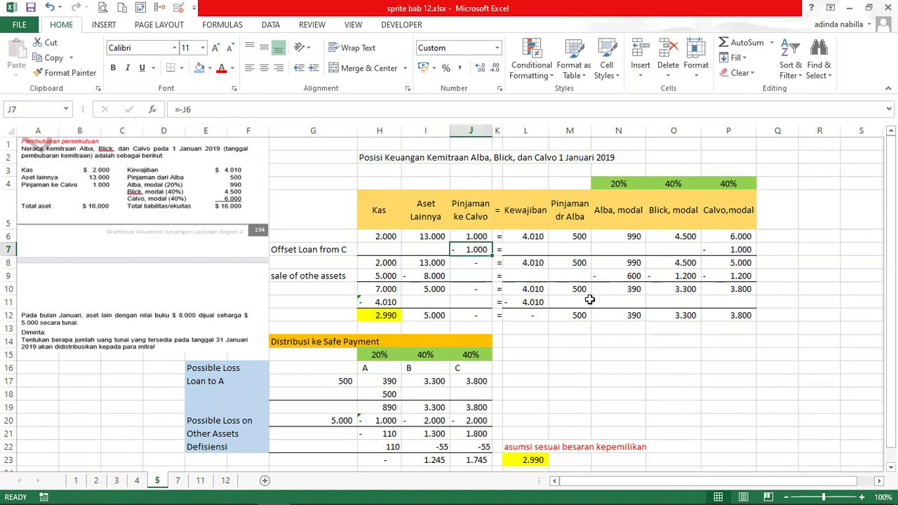
left_click_drag(390, 263, 737, 262)
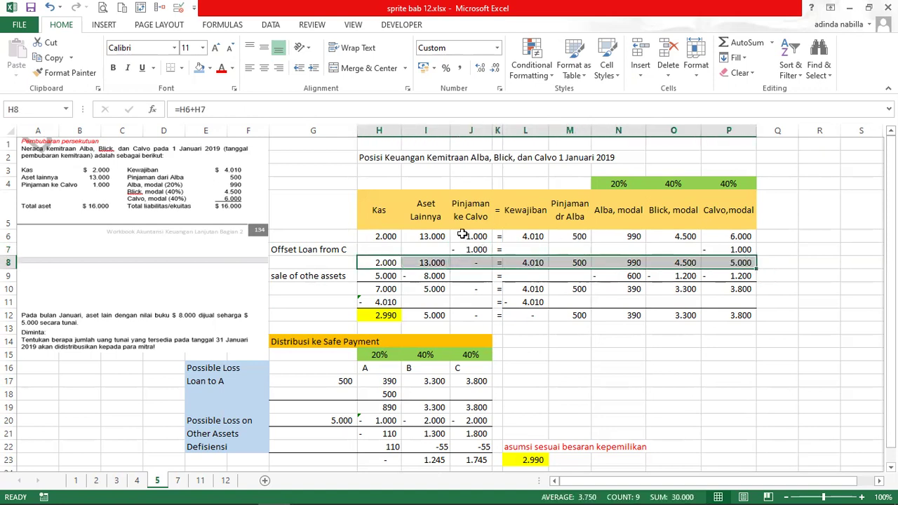
left_click(482, 261)
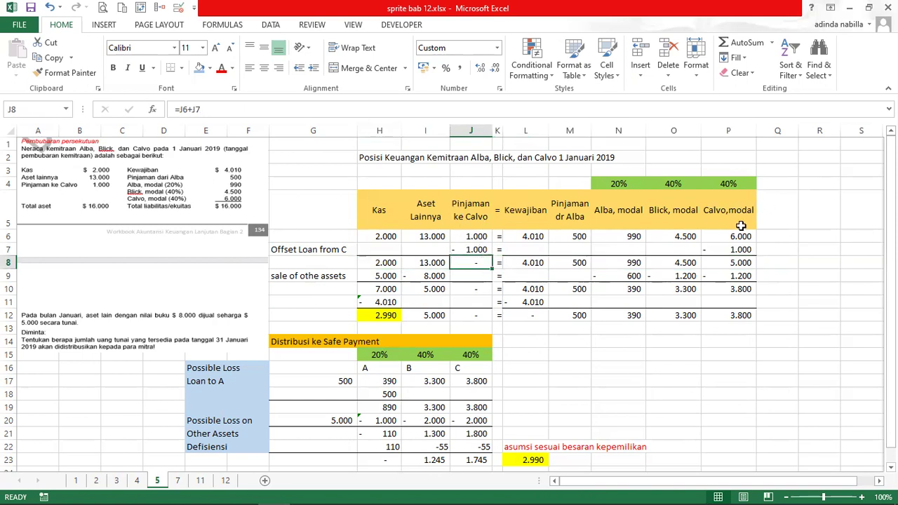
left_click(729, 263)
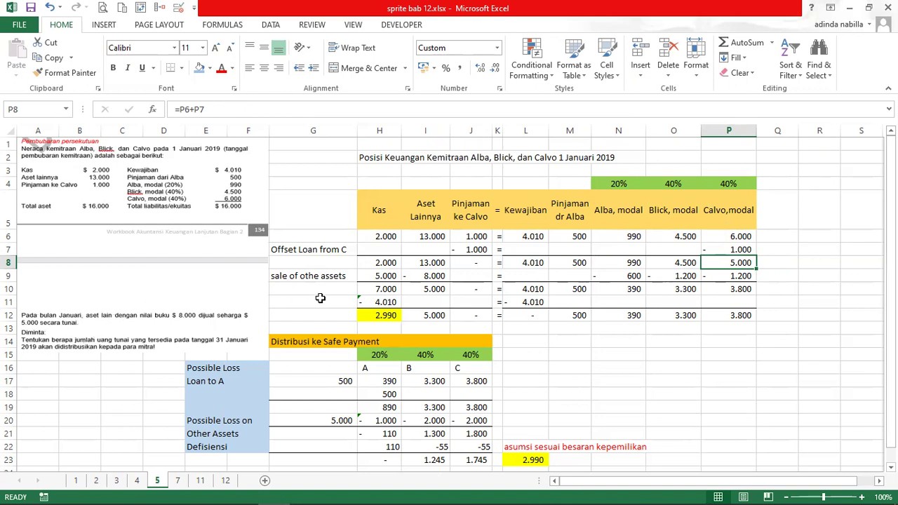
Step: Correct the label in cell G9 to "sale of other assets"
left_click(330, 275)
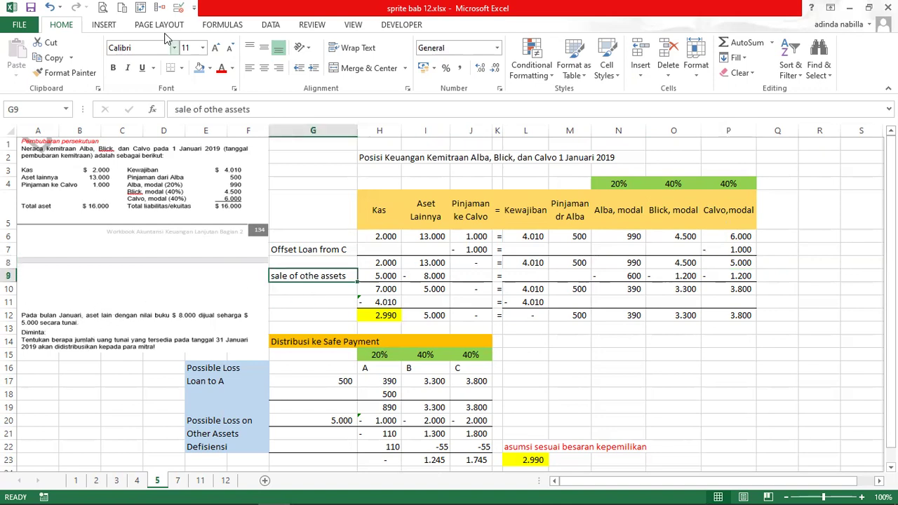
left_click(223, 109)
type("r")
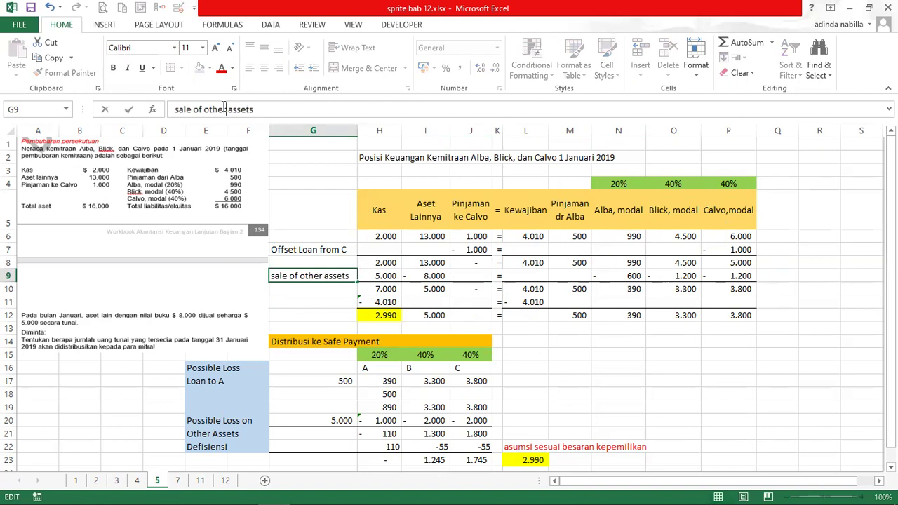
key("Return")
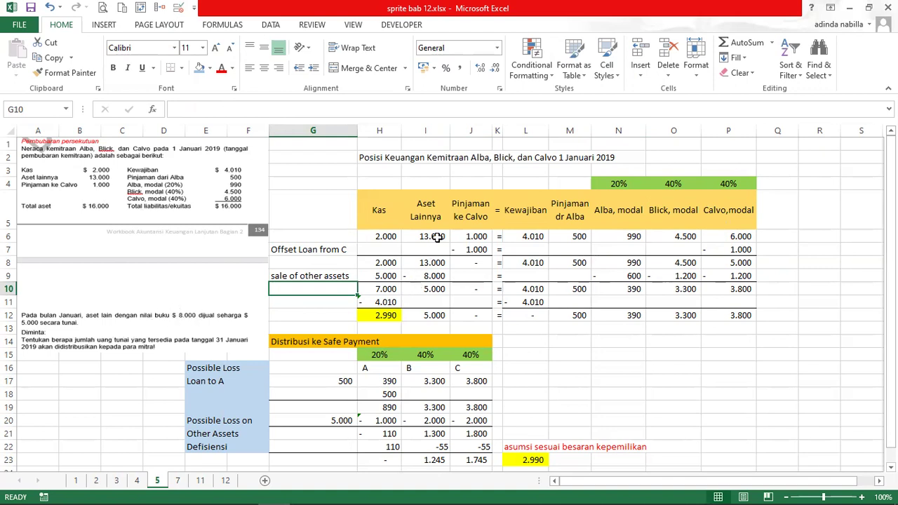
Step: Examine the asset sale entries in row 9 and how the loss is shared among the partners by the row 4 percentages
left_click(427, 276)
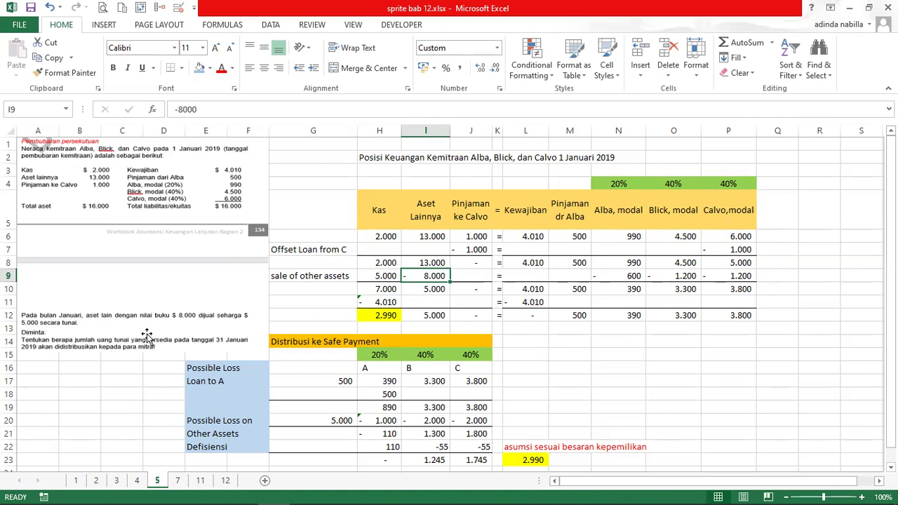
left_click(374, 274)
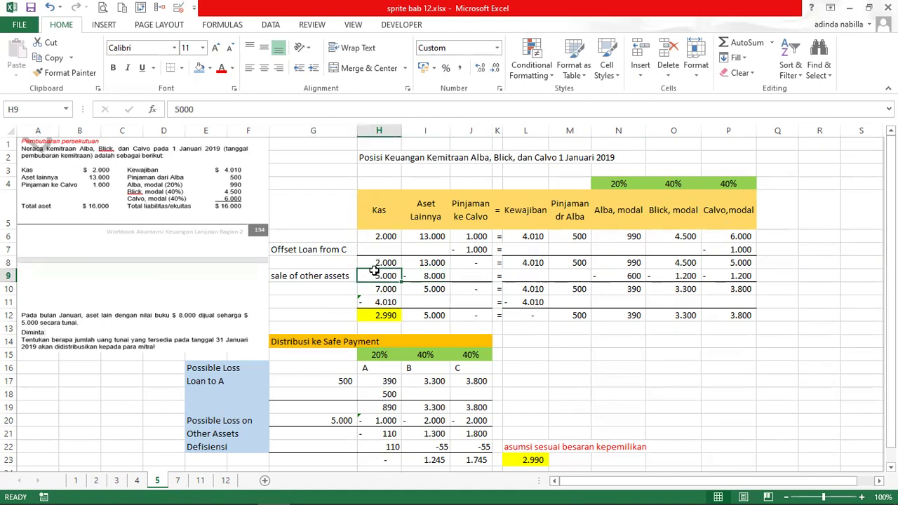
left_click(431, 272)
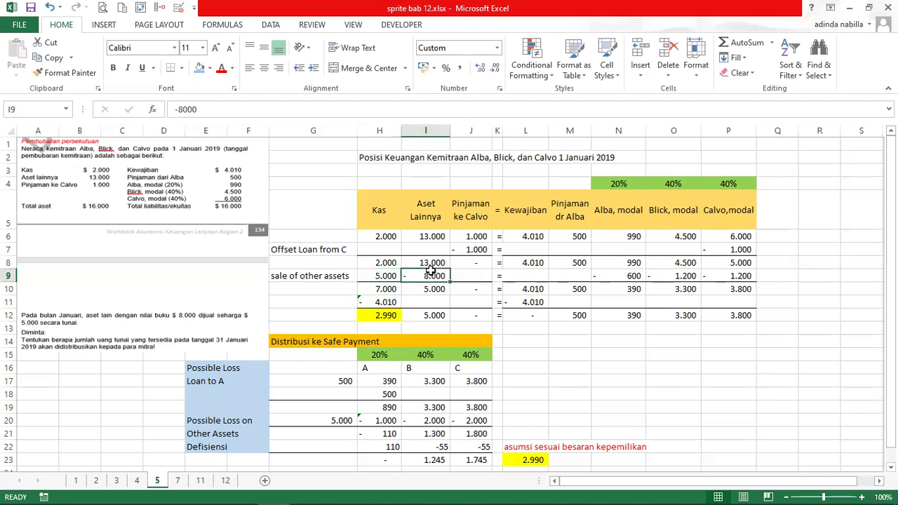
left_click(392, 274)
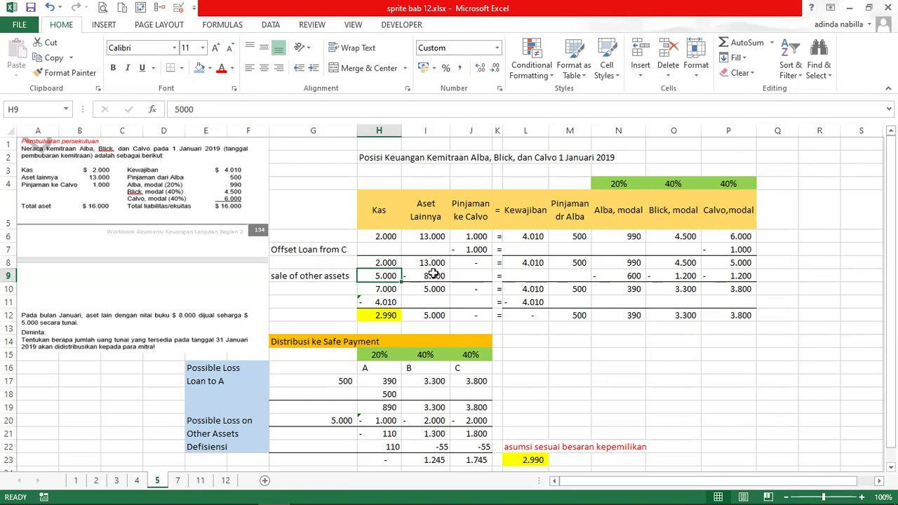
left_click(615, 183)
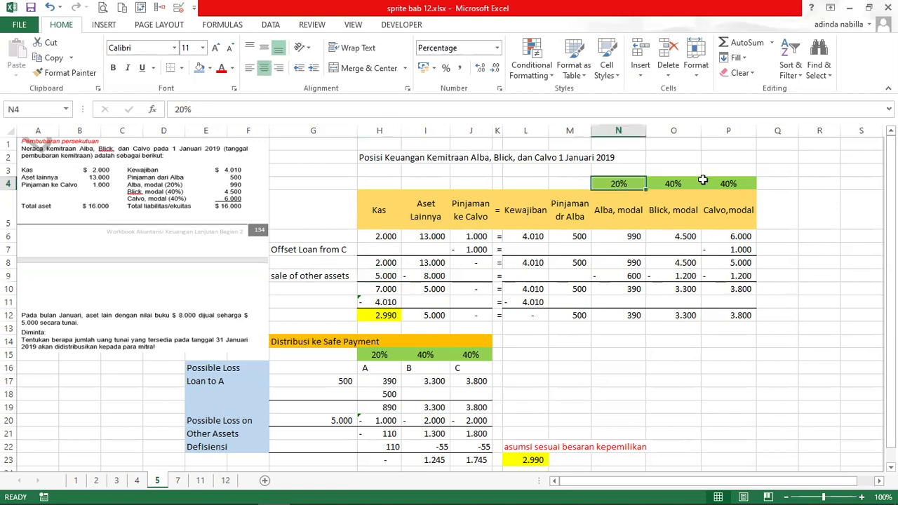
left_click(638, 274)
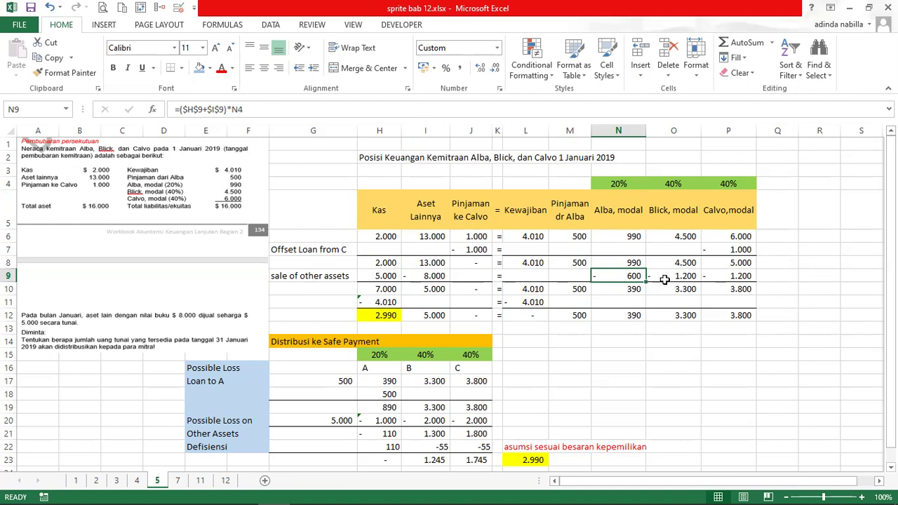
left_click(665, 278)
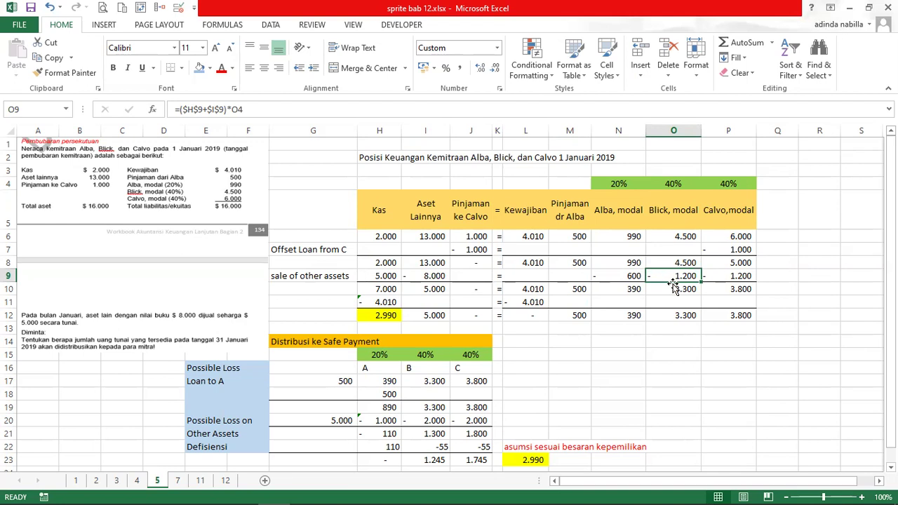
left_click(729, 282)
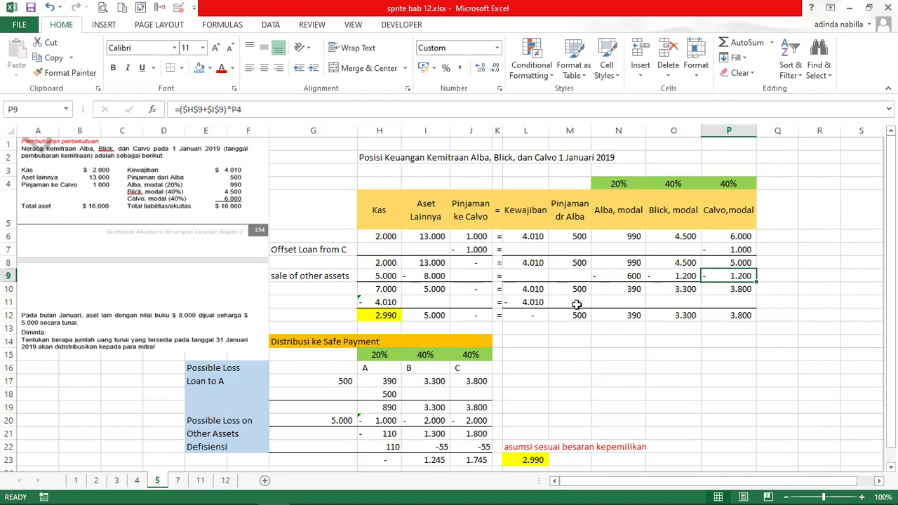
Step: Review the row 10 balance formulas for cash, other assets, liabilities, the partner loan and the partners' capital
left_click_drag(379, 289, 730, 289)
left_click(379, 295)
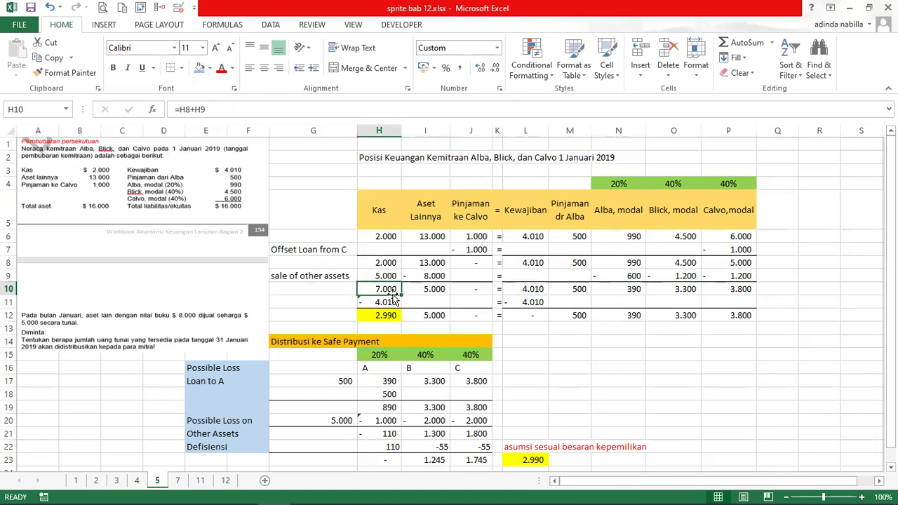
left_click(441, 297)
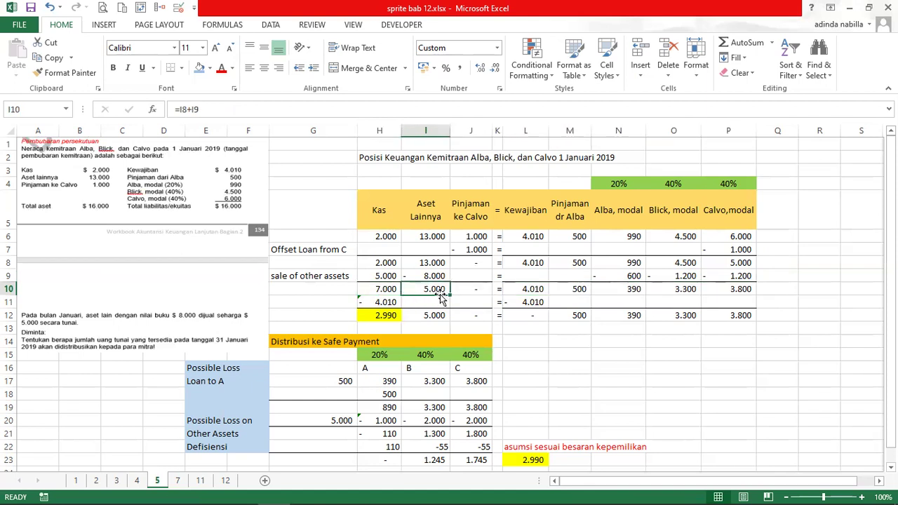
left_click(526, 291)
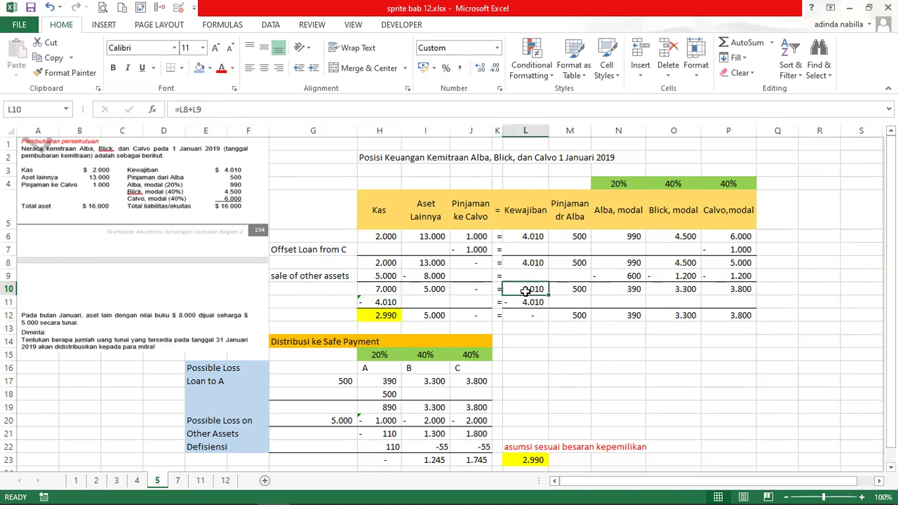
left_click(628, 294)
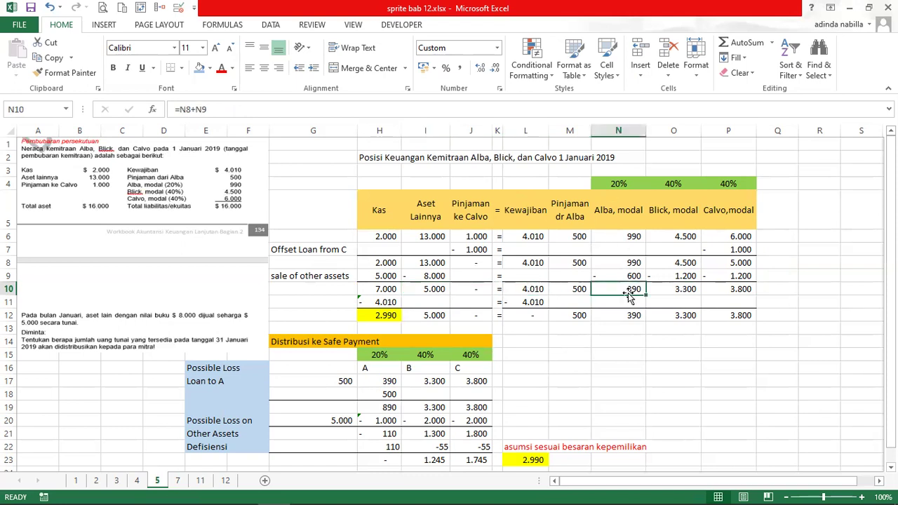
left_click(578, 291)
left_click(682, 289)
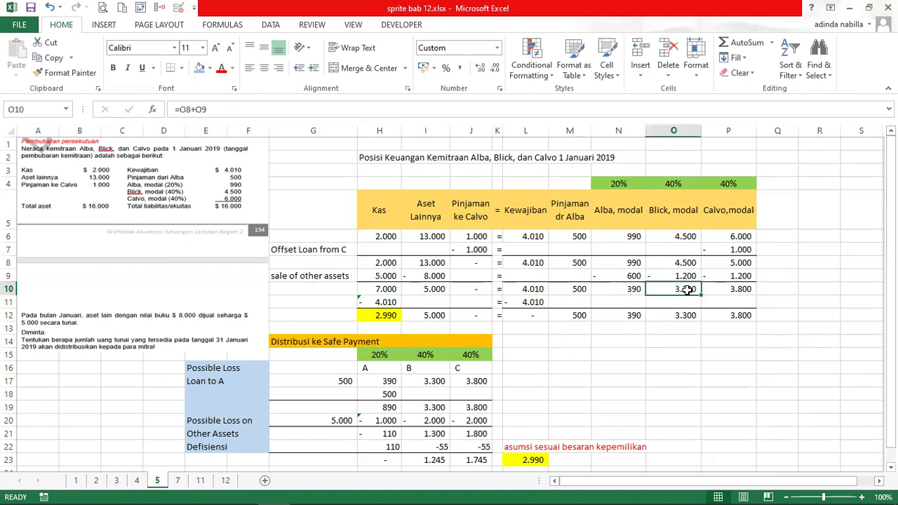
left_click(744, 289)
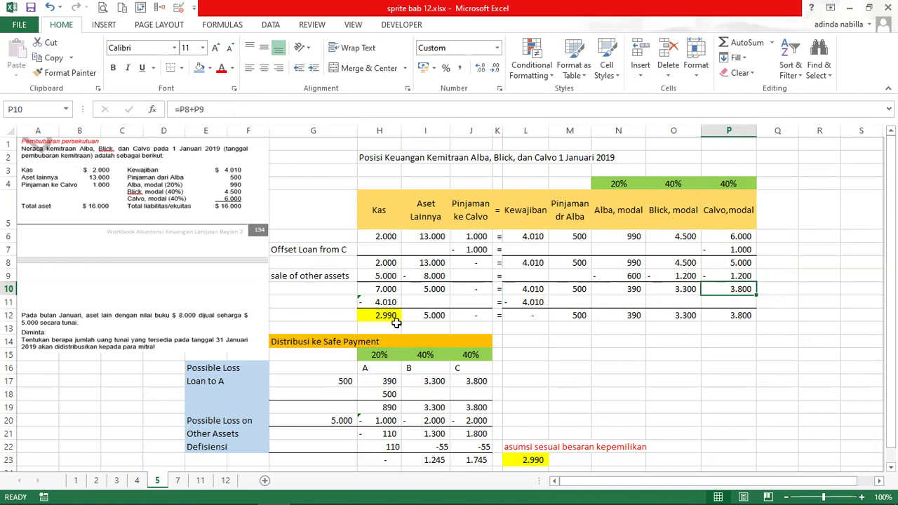
Step: Compare the cash and liabilities balances in row 10 and examine the liability payment entries in row 11
left_click(382, 288)
left_click(537, 289)
left_click(389, 286)
left_click(531, 290)
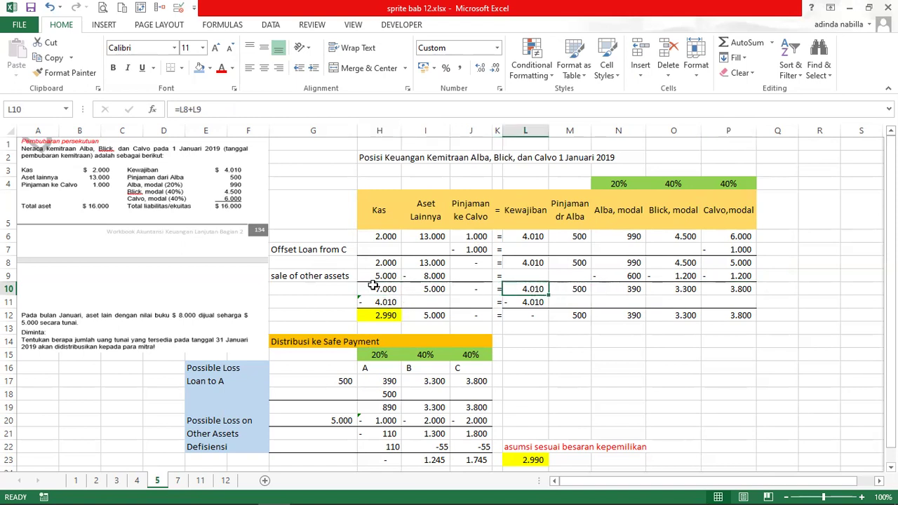
left_click(381, 287)
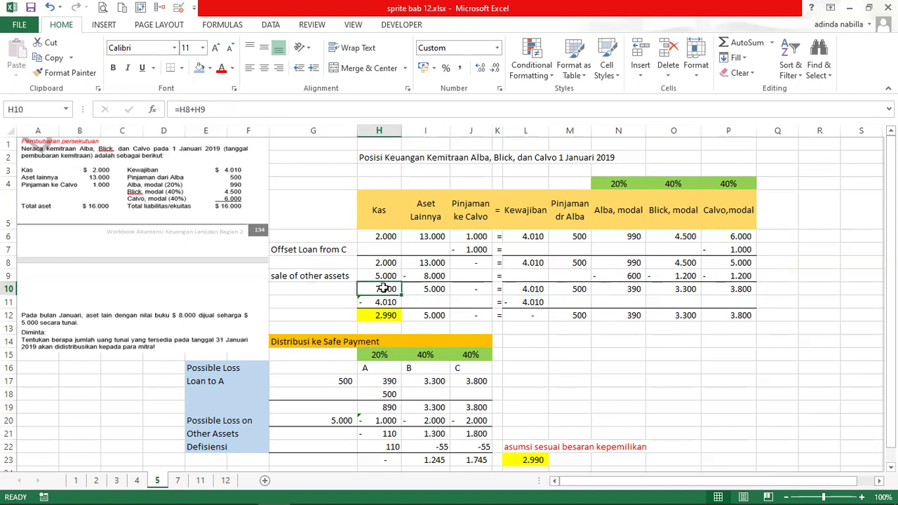
left_click(539, 290)
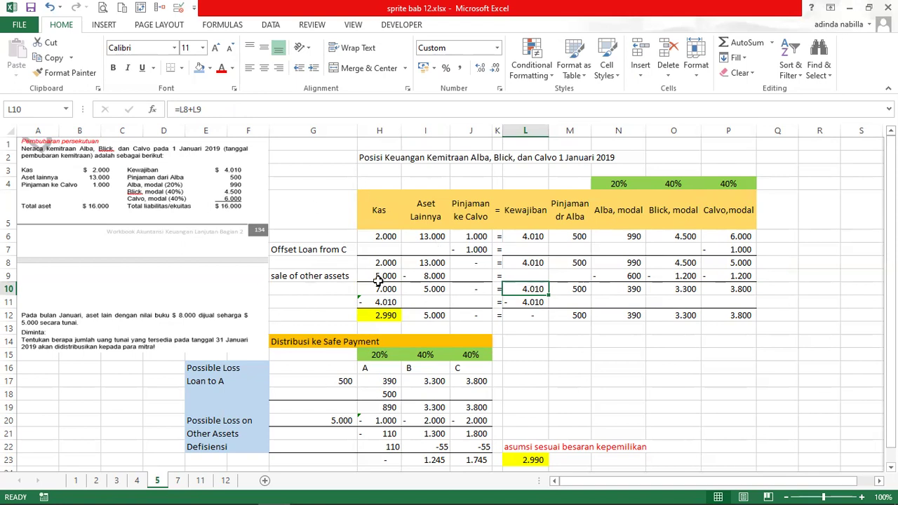
left_click(387, 304)
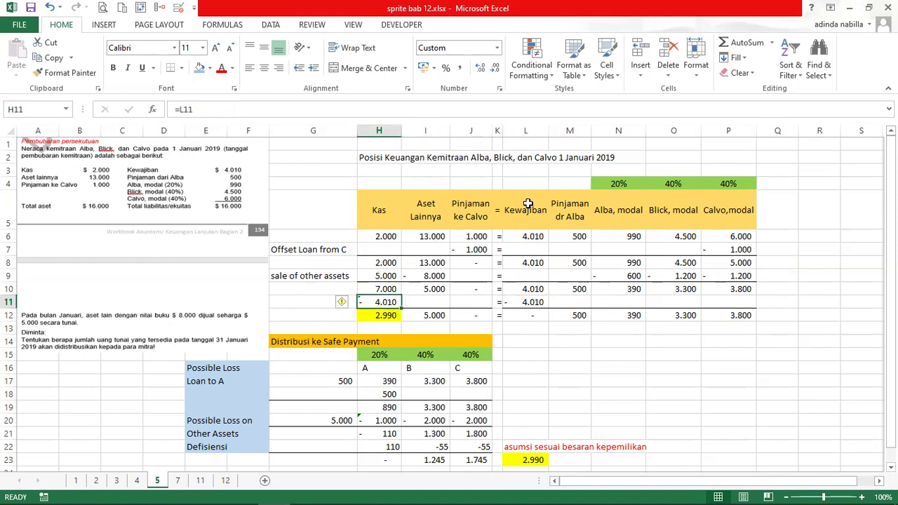
left_click(534, 302)
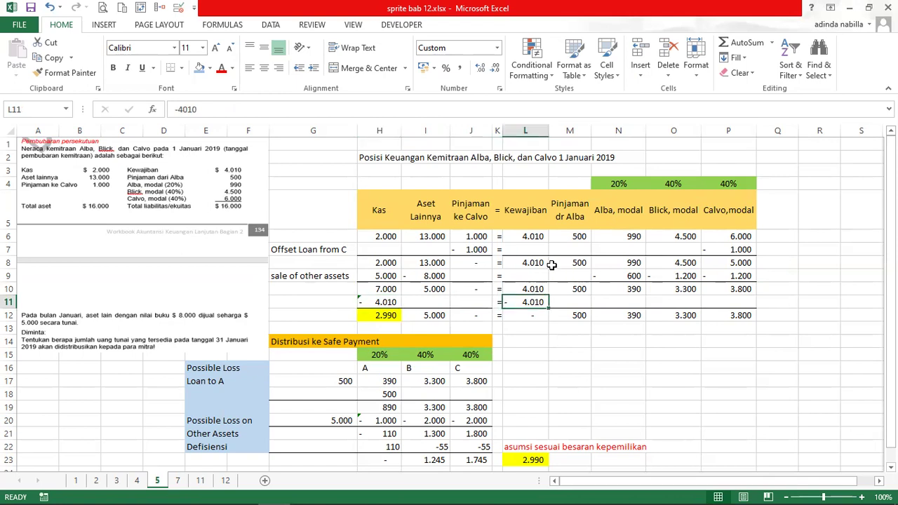
left_click(387, 302)
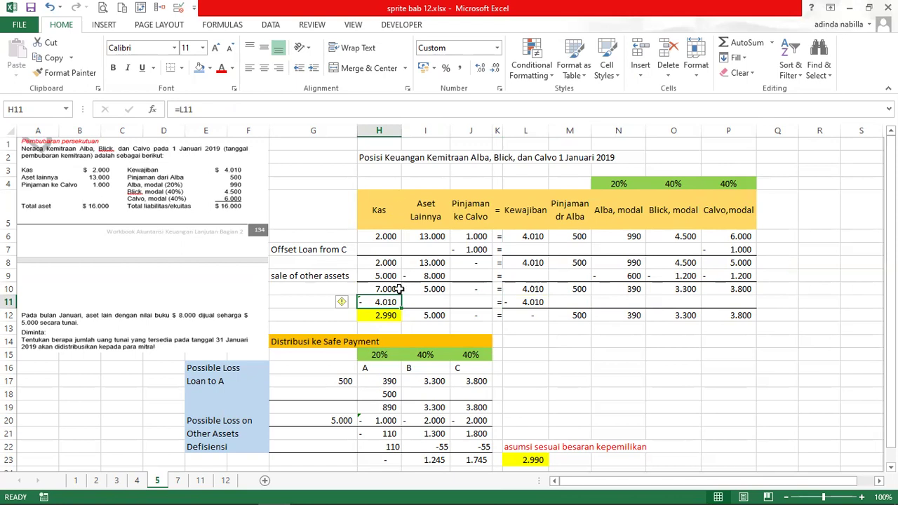
Step: Review the row 12 closing balance formulas for cash, other assets, the partner loan and each partner's capital
left_click(393, 315)
scroll(544, 320, "down", 1)
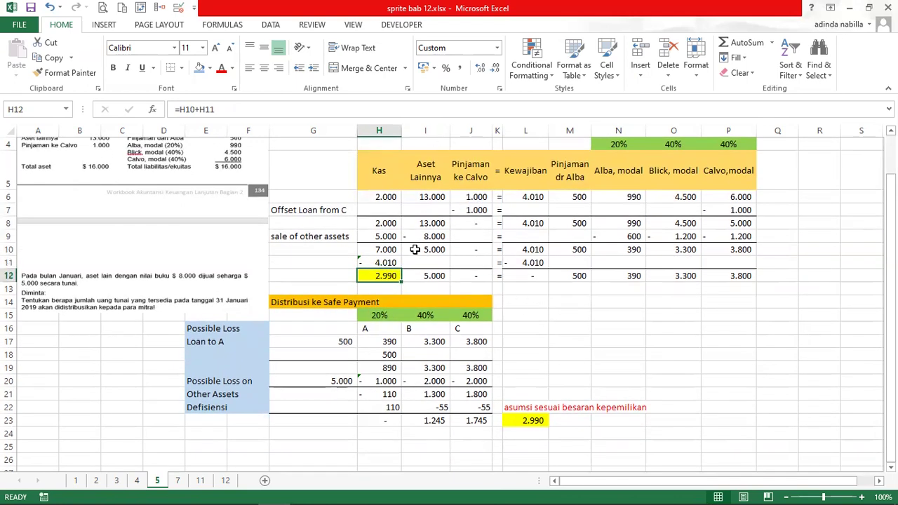
left_click(416, 275)
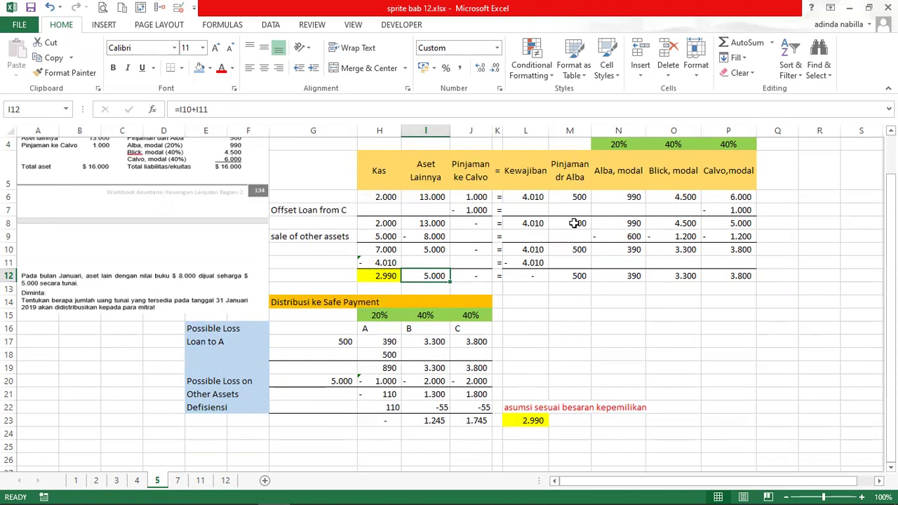
left_click(577, 278)
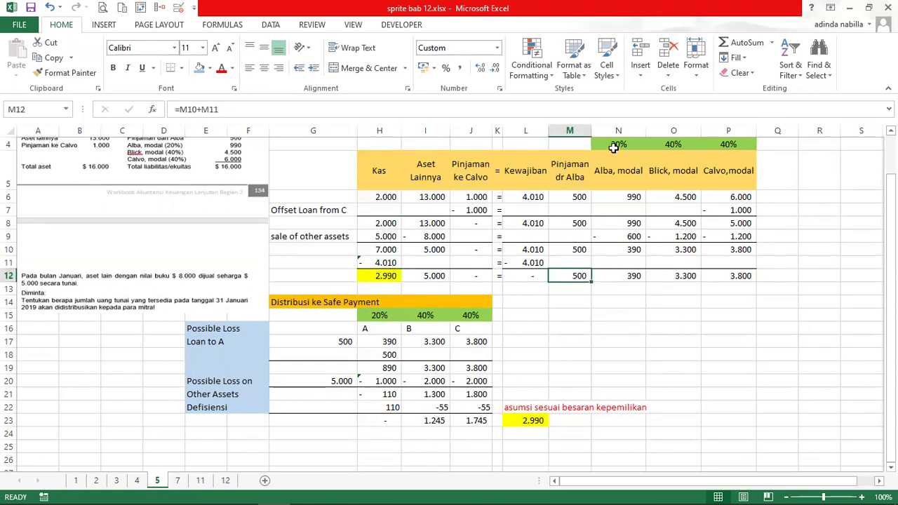
left_click(630, 277)
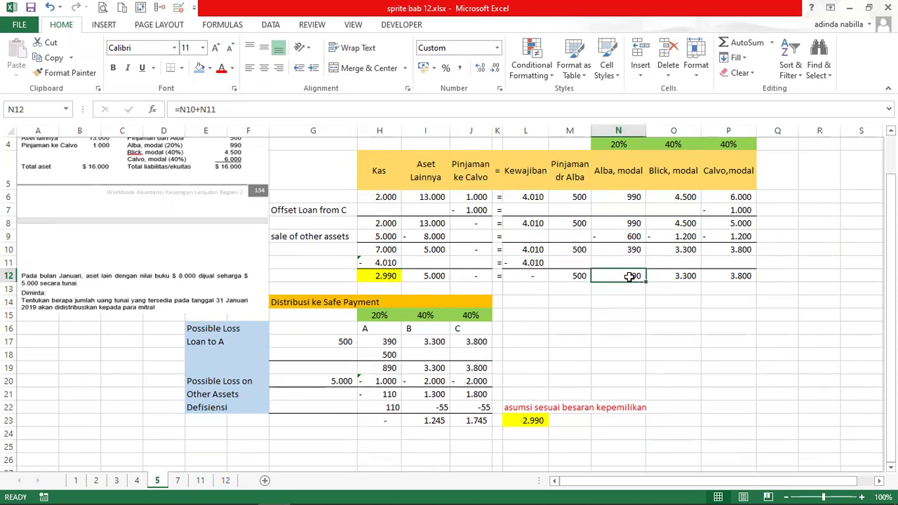
left_click(675, 278)
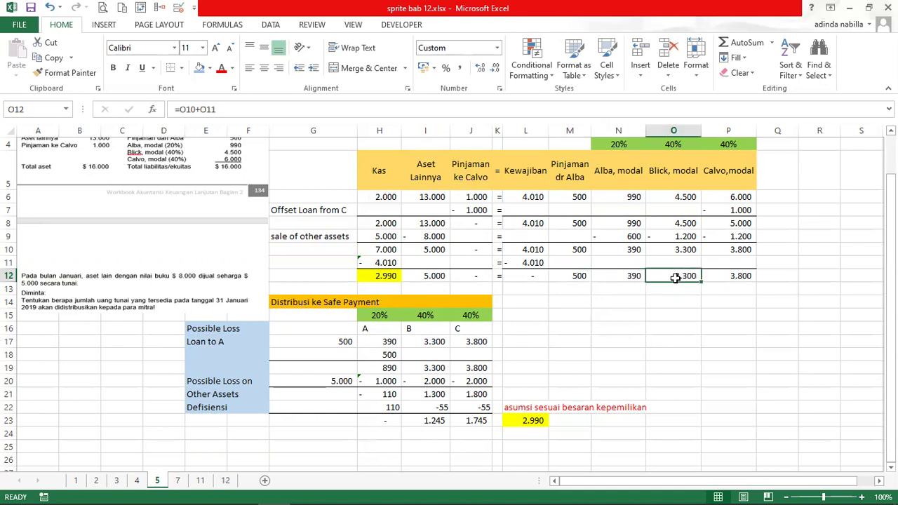
left_click(742, 273)
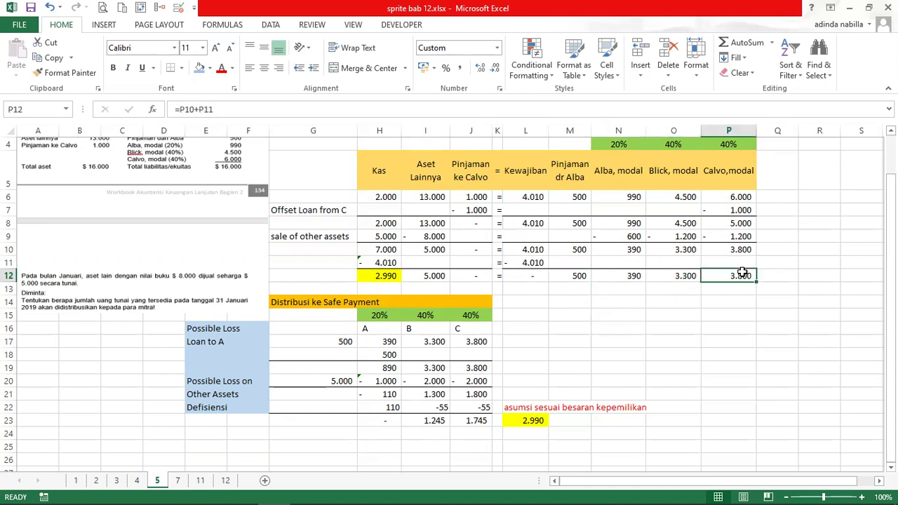
Step: Examine the partner headings in row 16 and how the loan from partner A carries from the liquidation table into G17
left_click(386, 327)
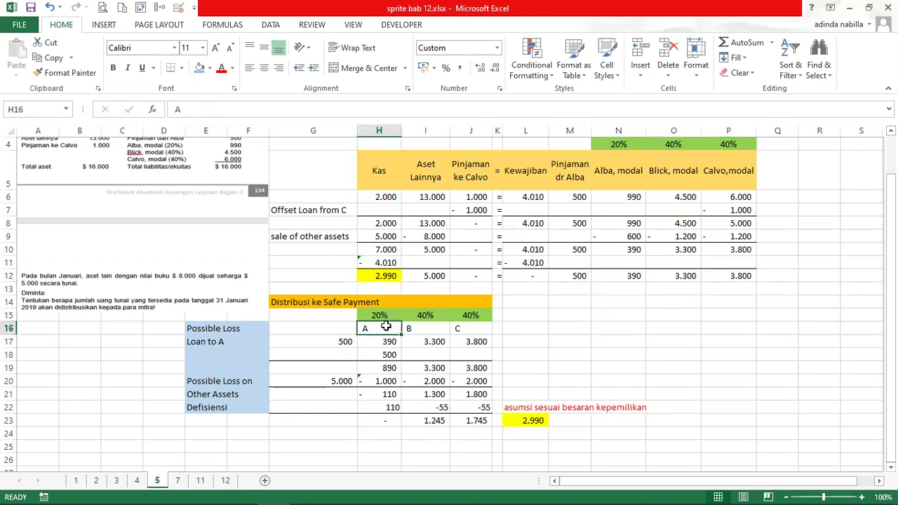
left_click(421, 327)
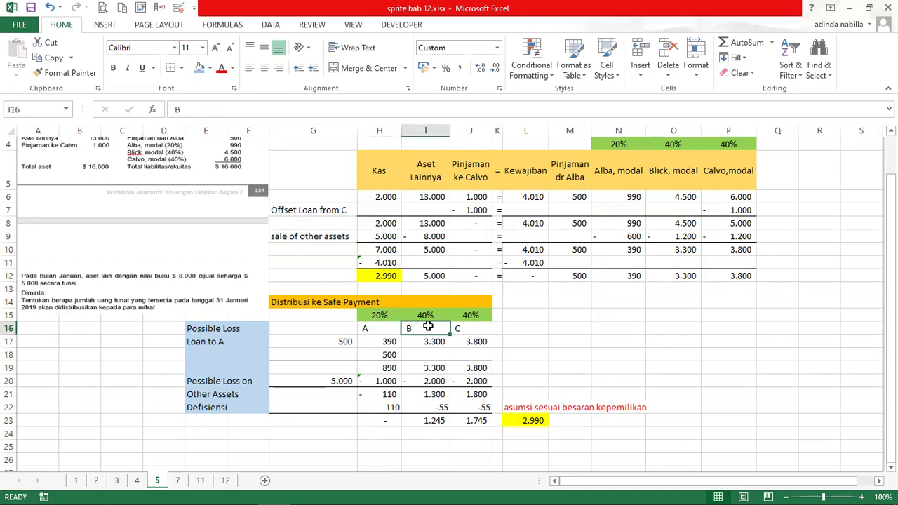
left_click(476, 331)
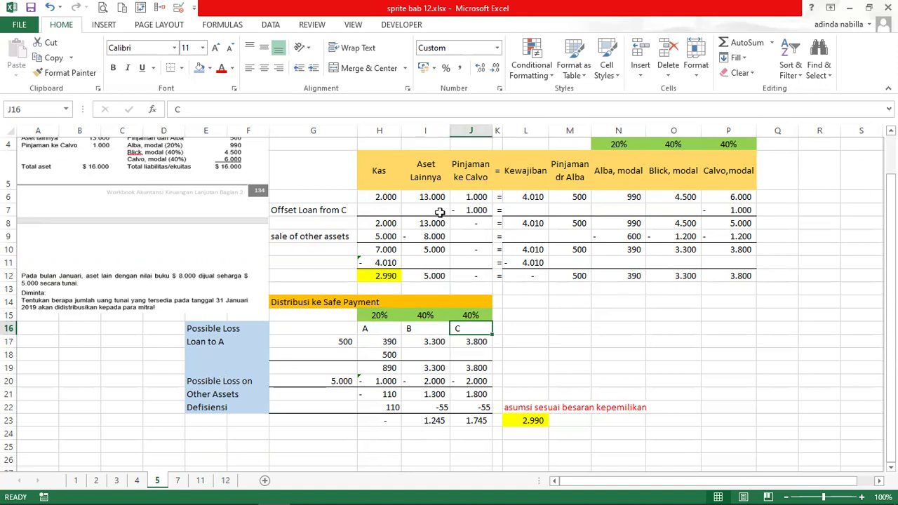
left_click(585, 173)
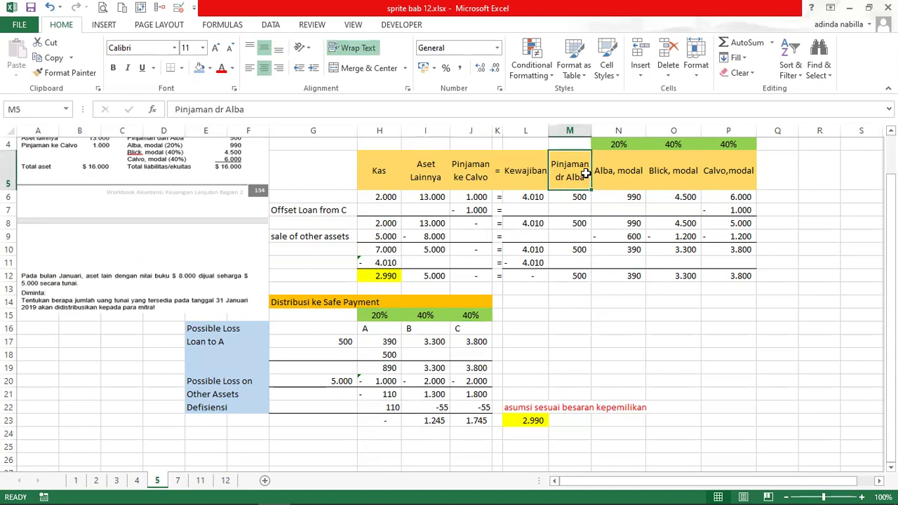
left_click(347, 342)
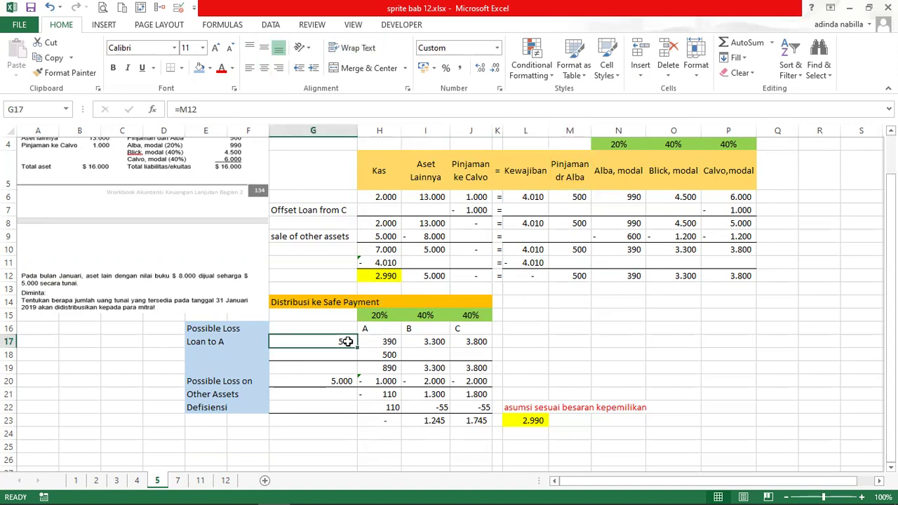
Step: Review how partner A's capital and loan combine in H17:H19, and check the row 19 subtotals for partners B and C
left_click(393, 342)
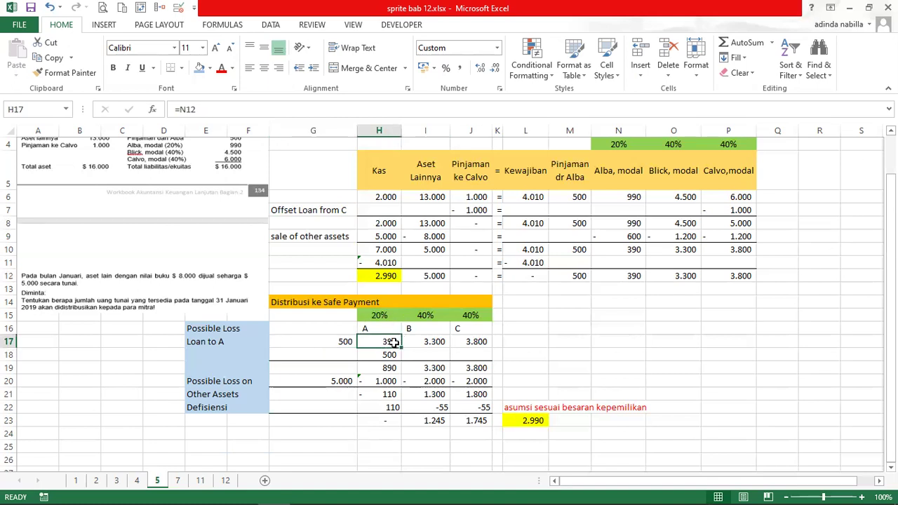
left_click(390, 356)
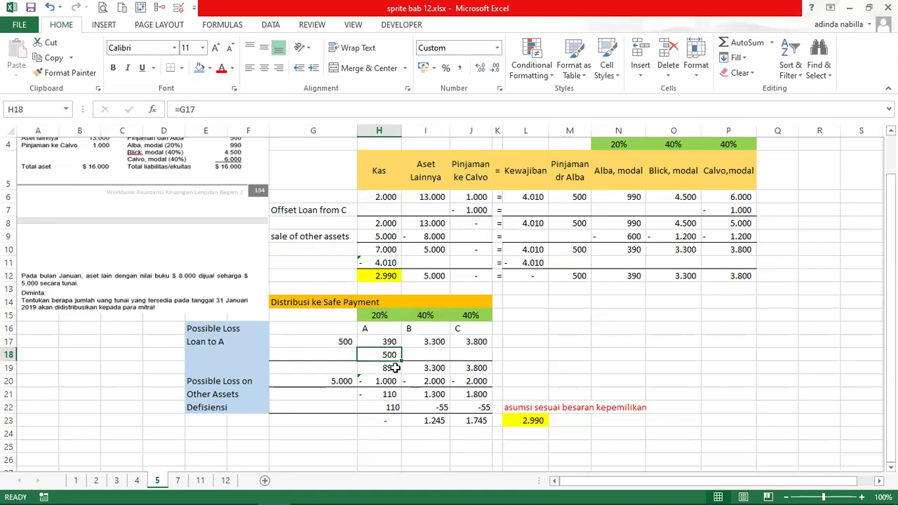
left_click(392, 367)
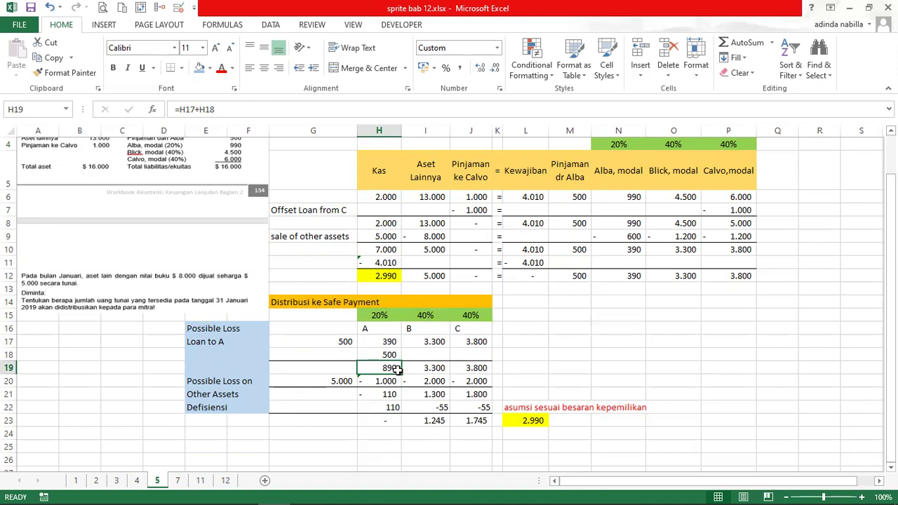
left_click(424, 369)
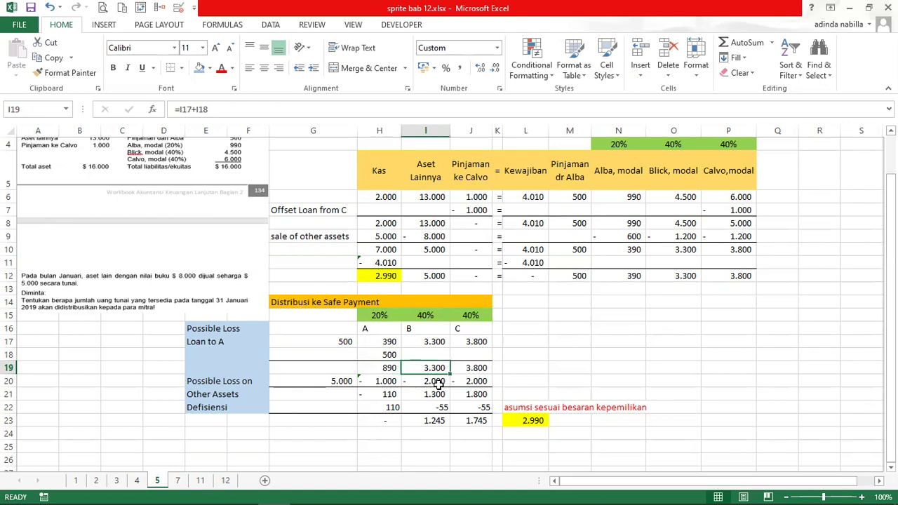
left_click(469, 370)
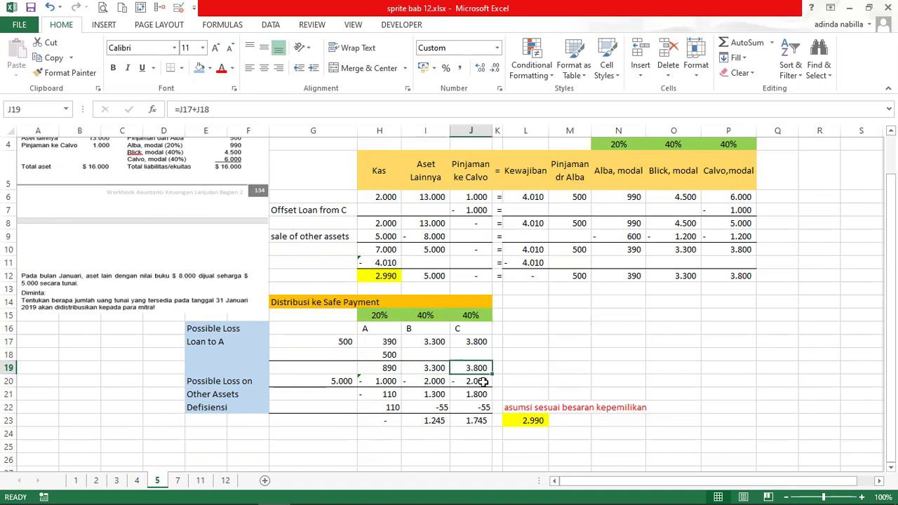
Step: Trace the remaining other assets in row 12 to the possible loss in row 20 and its allocation by the row 15 percentages
left_click(395, 276)
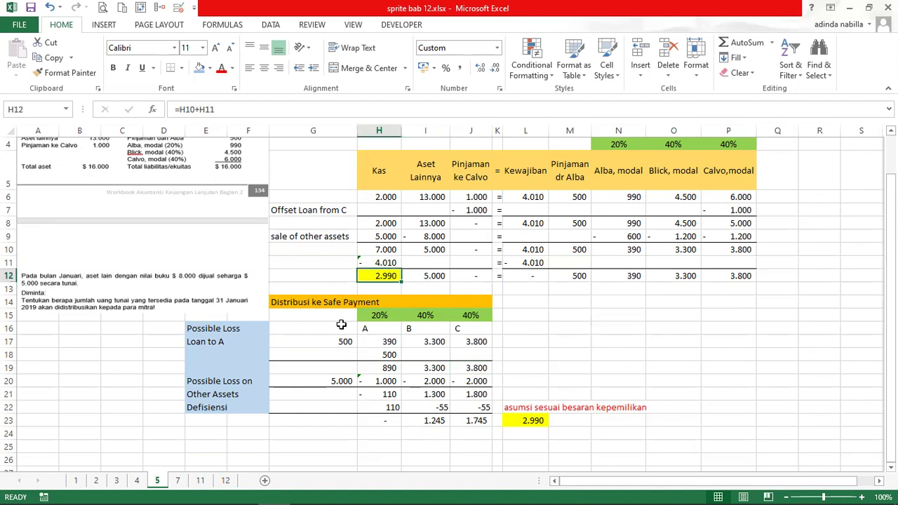
left_click(579, 276)
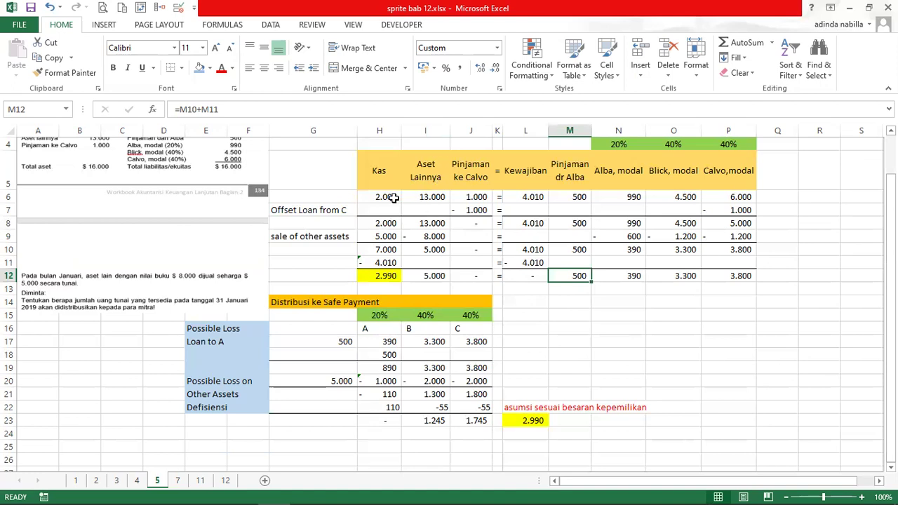
left_click(435, 277)
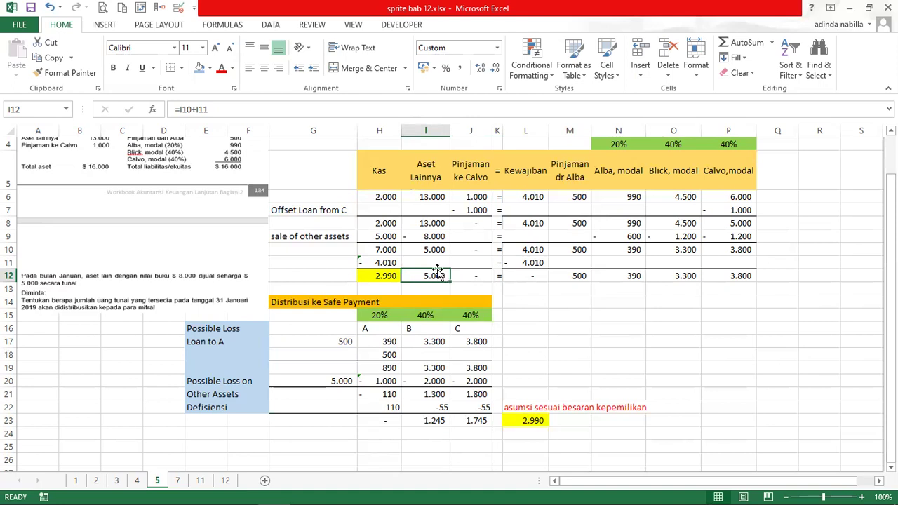
left_click(333, 382)
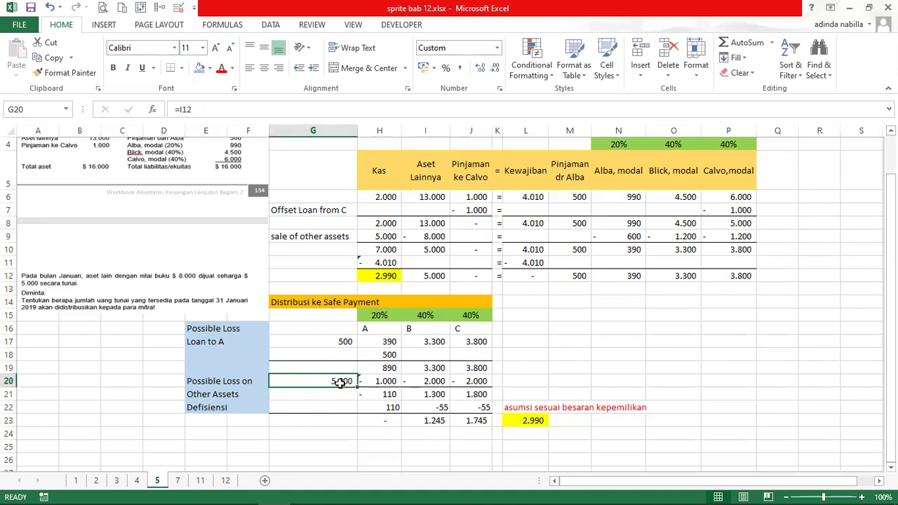
left_click(386, 381)
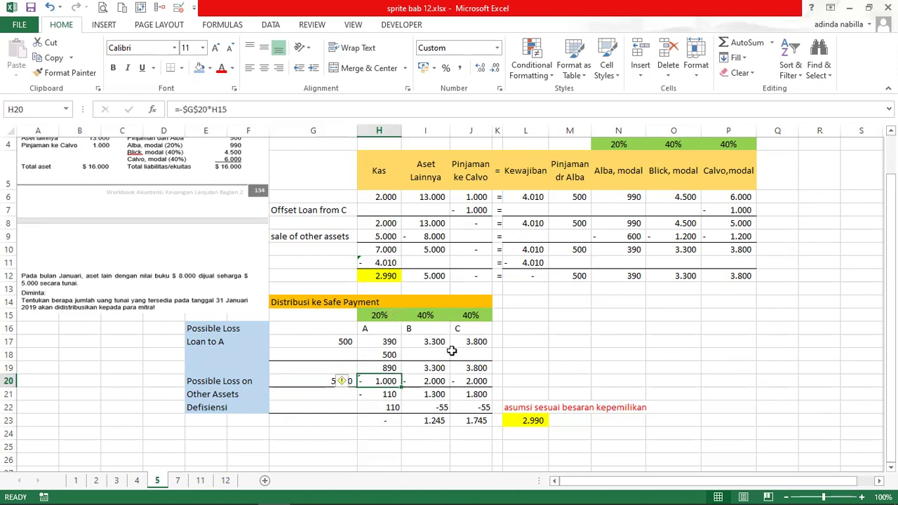
left_click(426, 379)
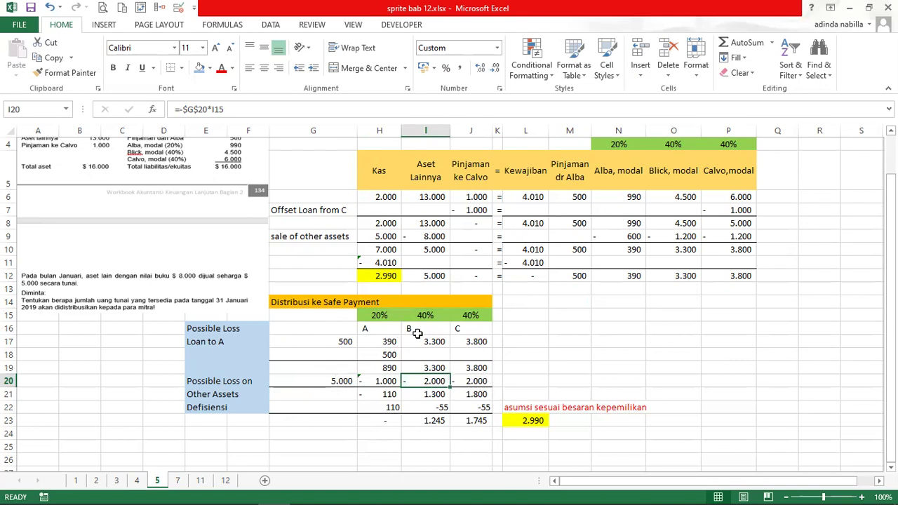
left_click(471, 380)
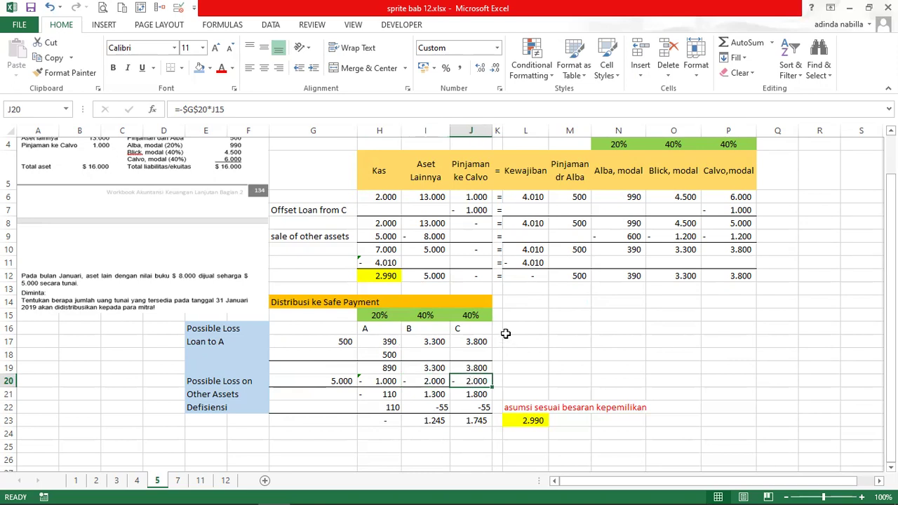
Step: Review the row 21 formulas for each partner's balance after the possible loss on other assets
left_click(384, 342)
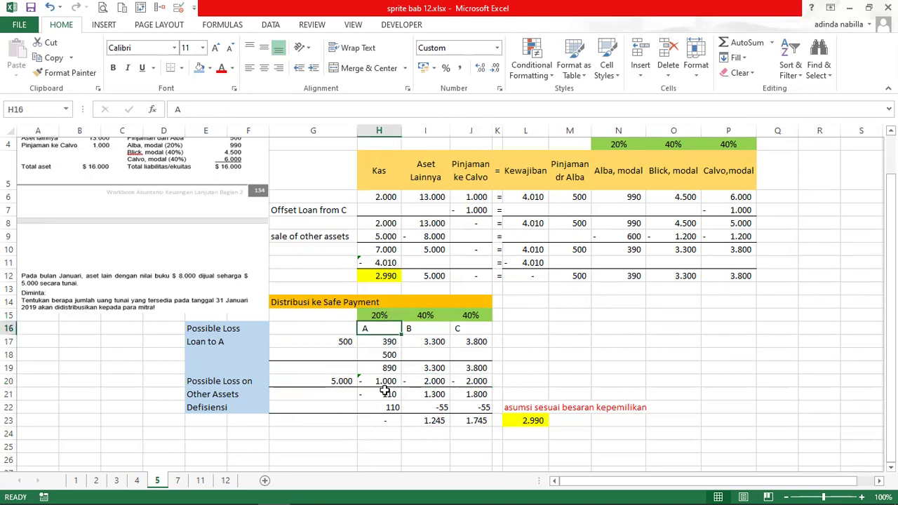
left_click(382, 394)
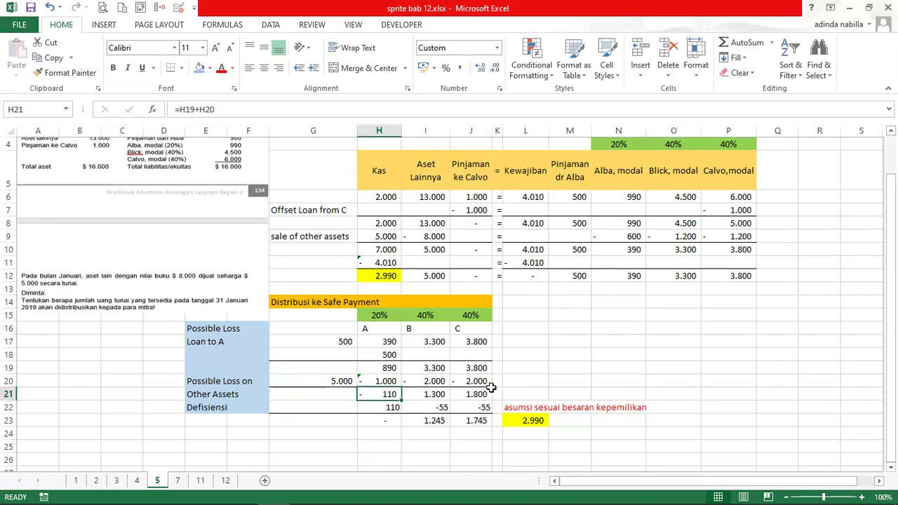
left_click(440, 394)
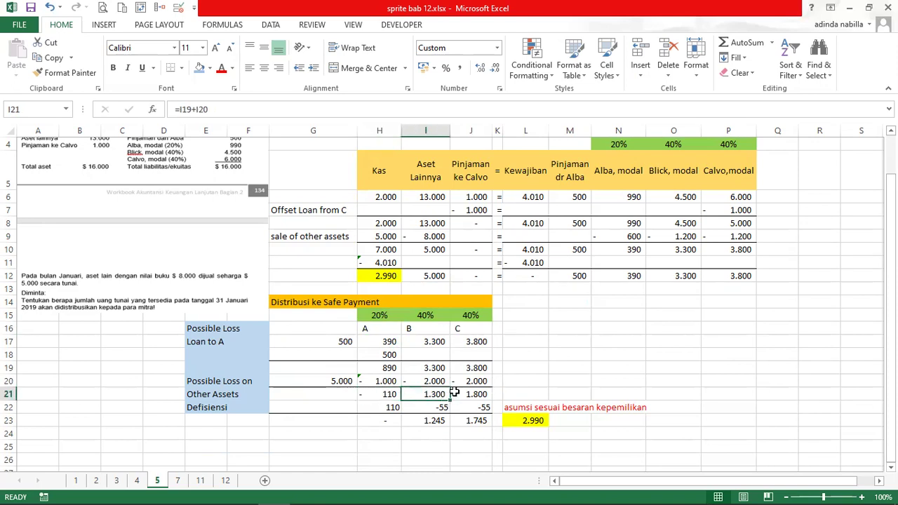
left_click(488, 396)
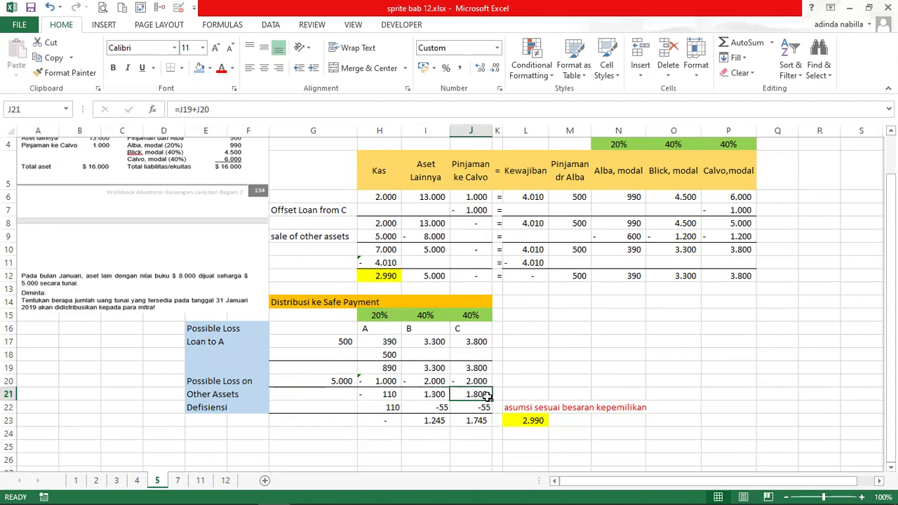
Step: Highlight partner A's row 21 balance in H21 with a light orange fill
left_click(385, 395)
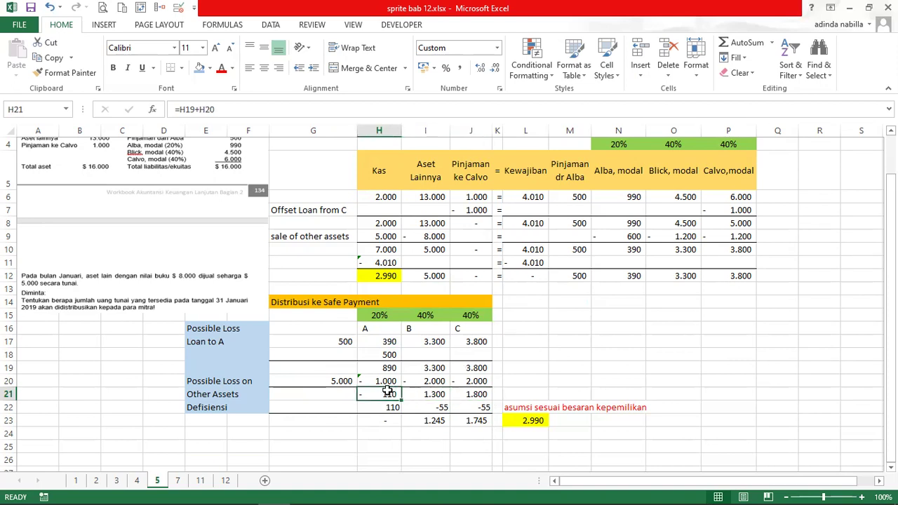
left_click(209, 68)
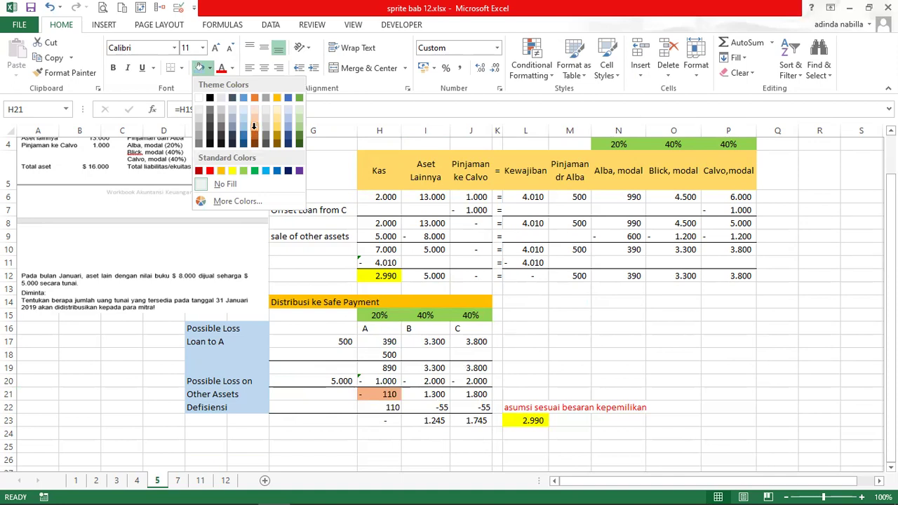
left_click(254, 126)
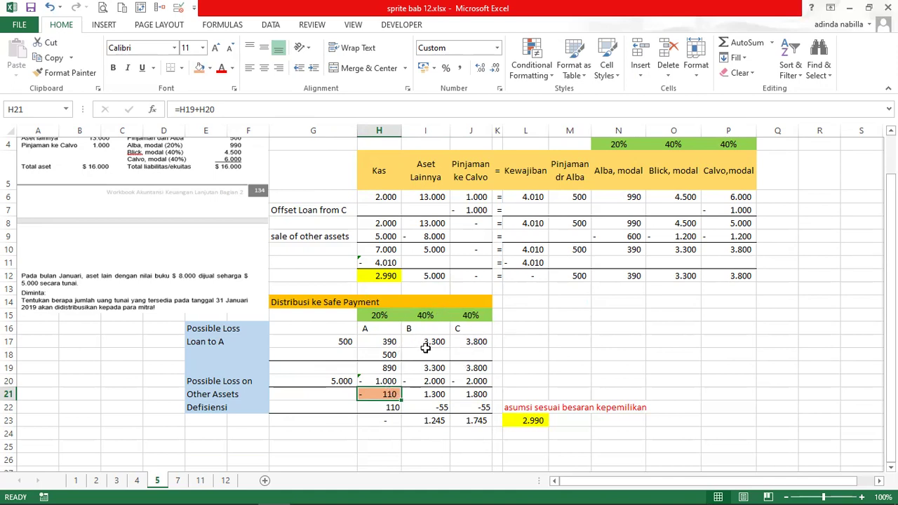
Step: Examine how partner A's deficiency in row 22 is split between B and C, and the resulting row 23 payment formulas
left_click(393, 408)
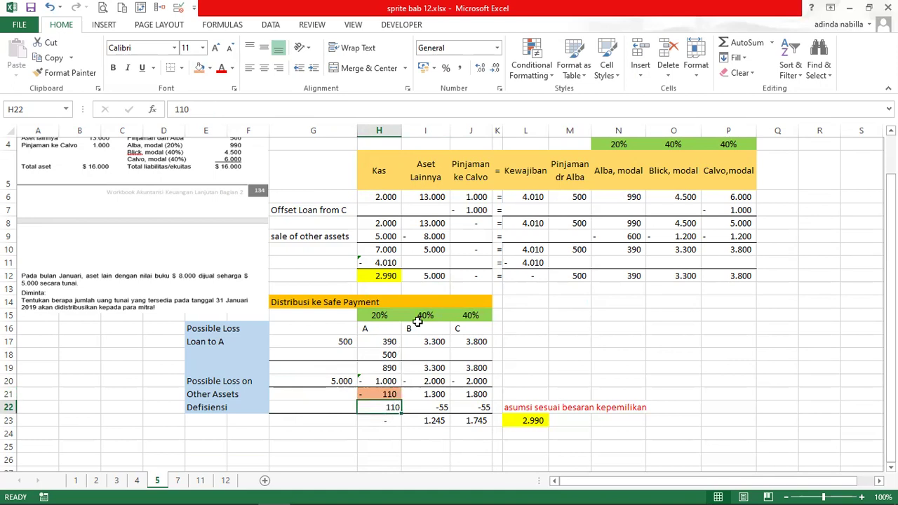
left_click(437, 405)
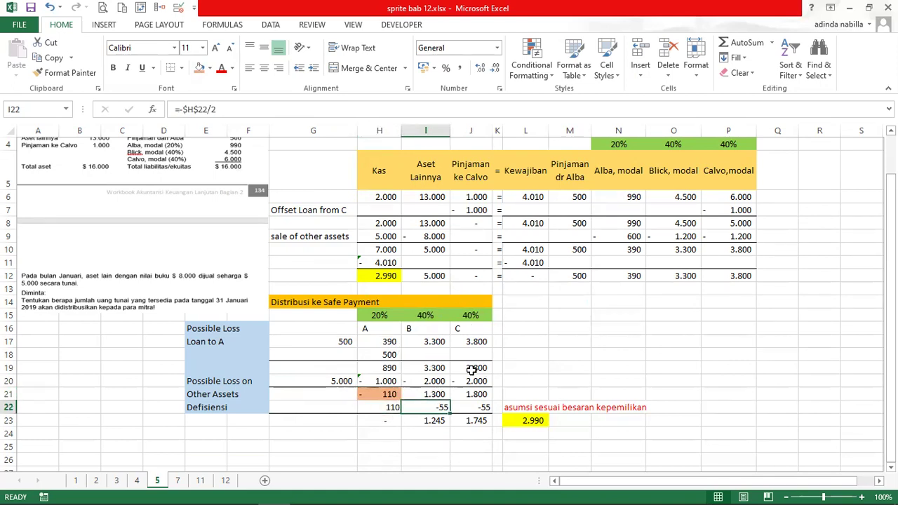
left_click(481, 405)
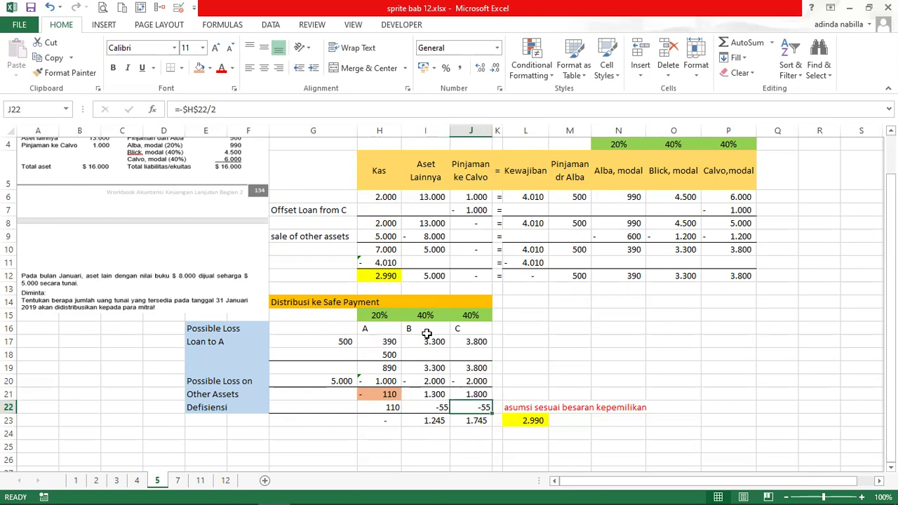
left_click(429, 424)
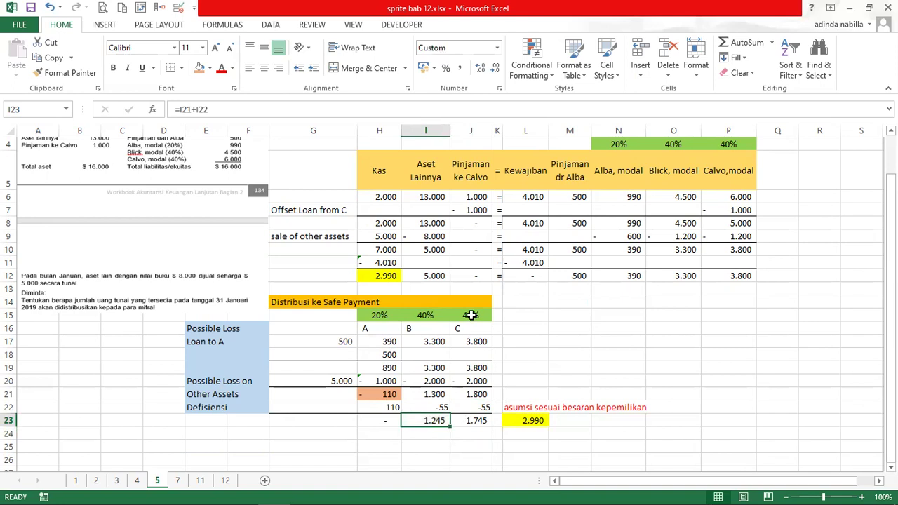
left_click(481, 419)
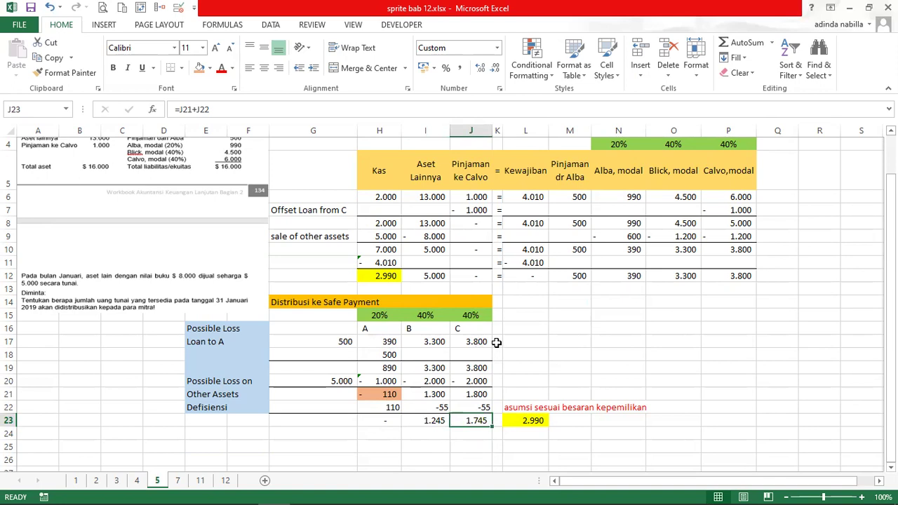
Step: Compare the remaining cash in H12 with the payments to B and C, and fill I23:J23 with the same light orange
left_click(385, 276)
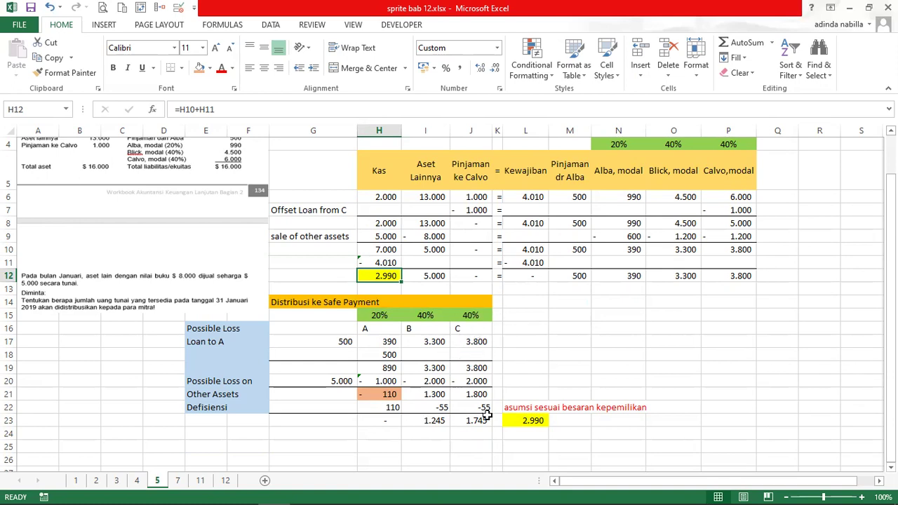
left_click_drag(444, 420, 472, 426)
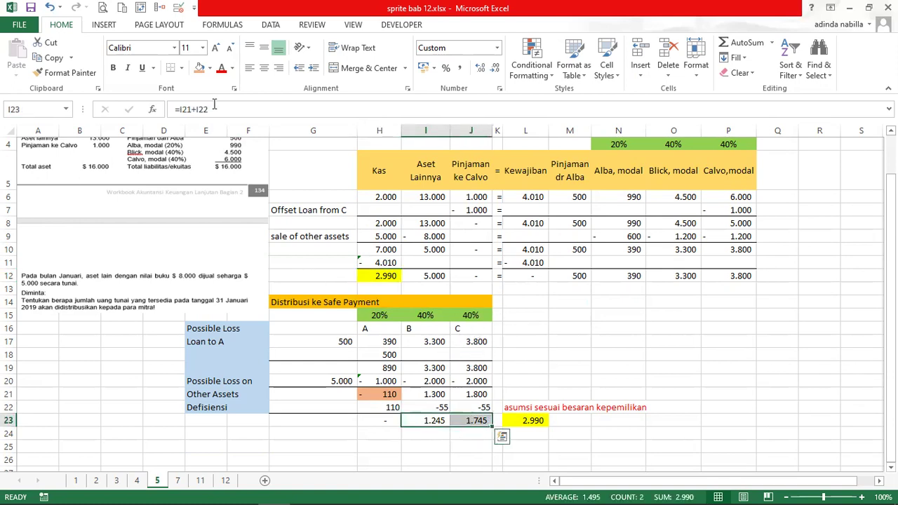
left_click(200, 68)
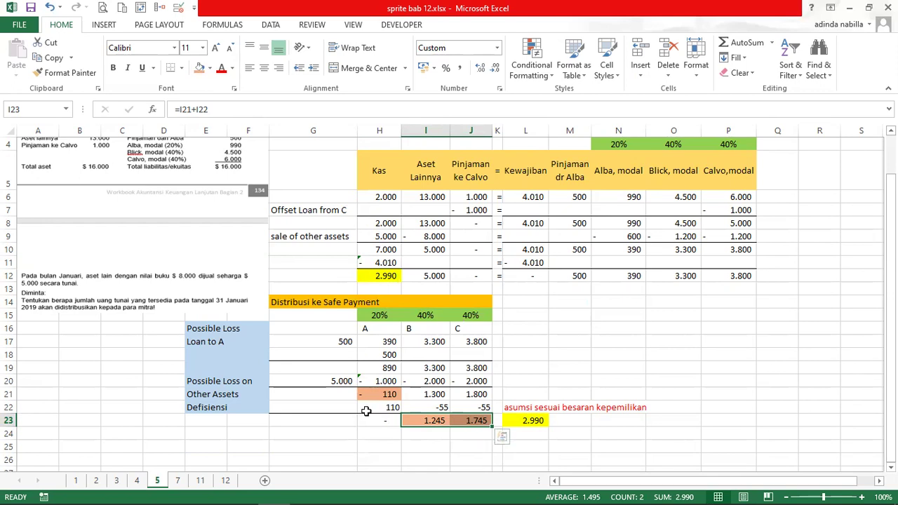
Step: Open sheet 7 and review the opening cash and non-cash asset balances in row 7
left_click(177, 481)
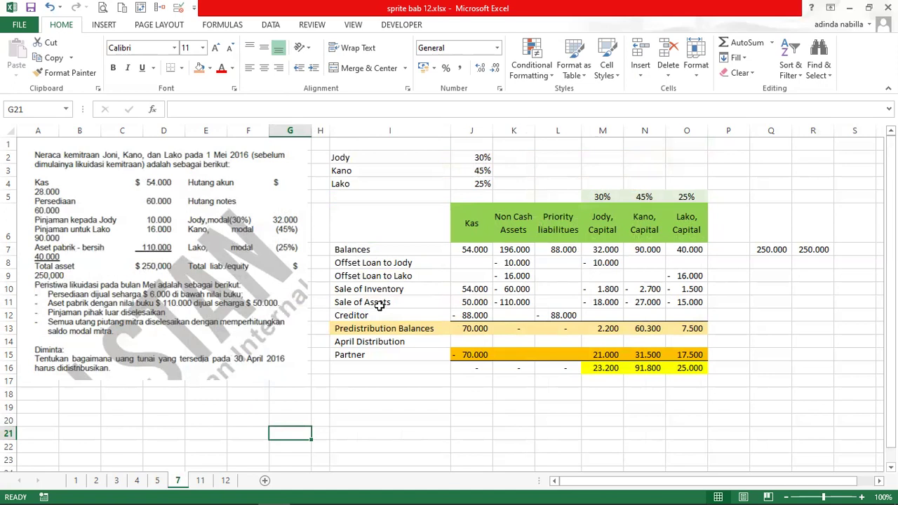
left_click(467, 225)
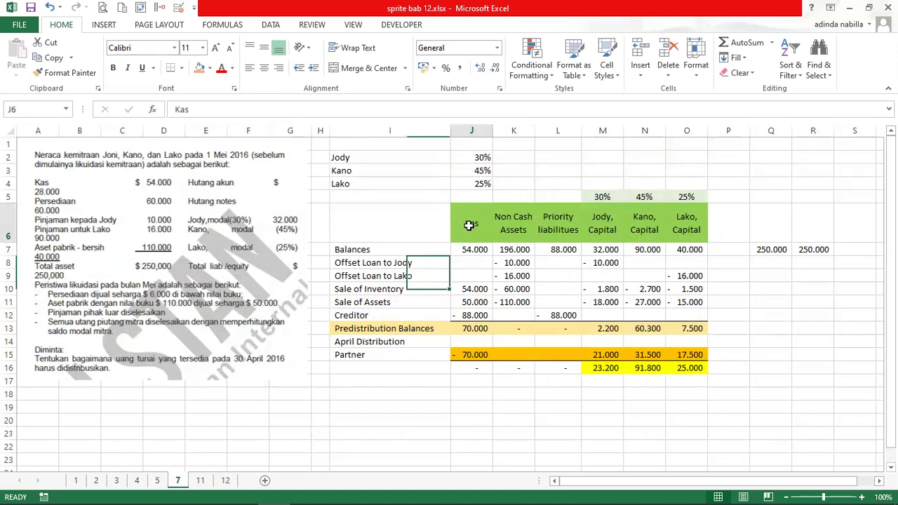
left_click(480, 251)
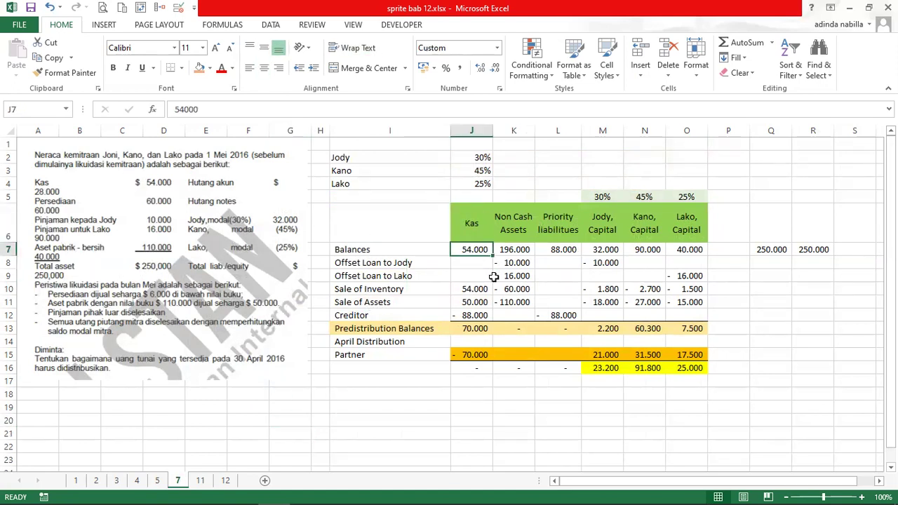
left_click(518, 216)
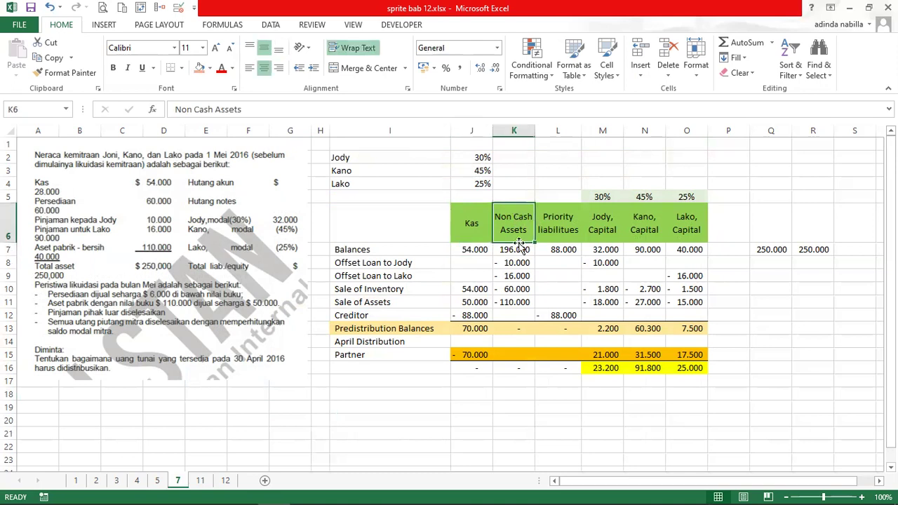
left_click(524, 249)
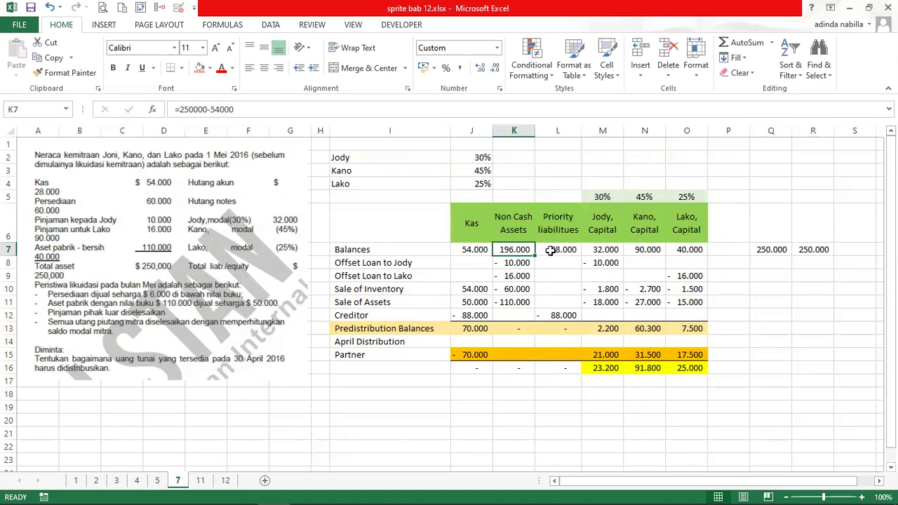
Step: Correct the misspelled column header in L6 to "Priority liabilities"
left_click(558, 228)
left_click(238, 110)
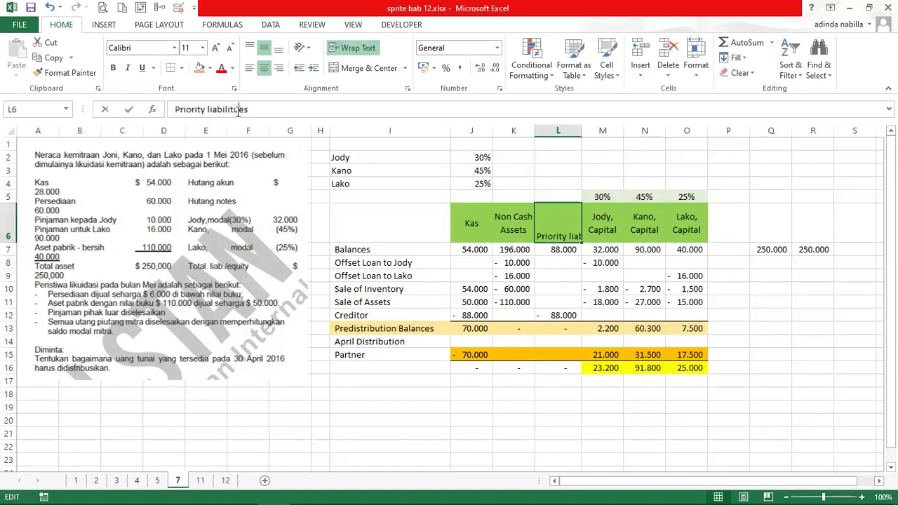
key("BackSpace")
key("BackSpace")
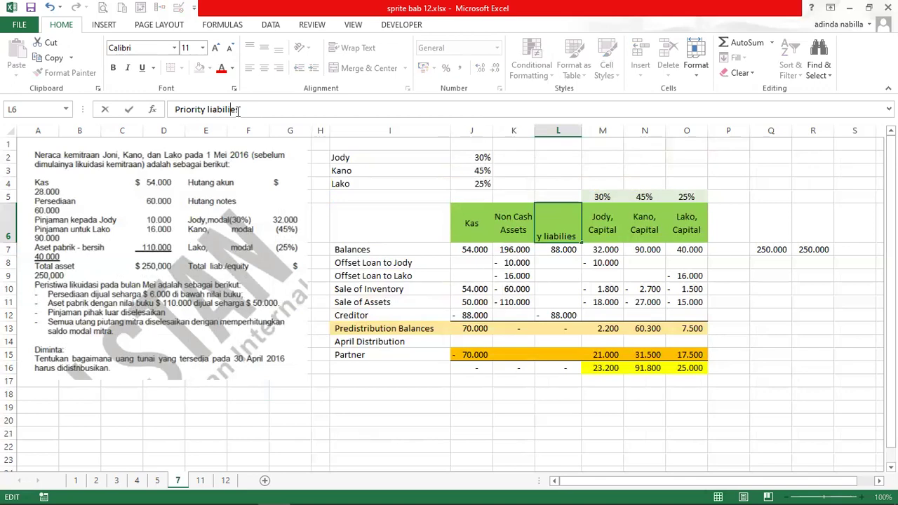
key("Return")
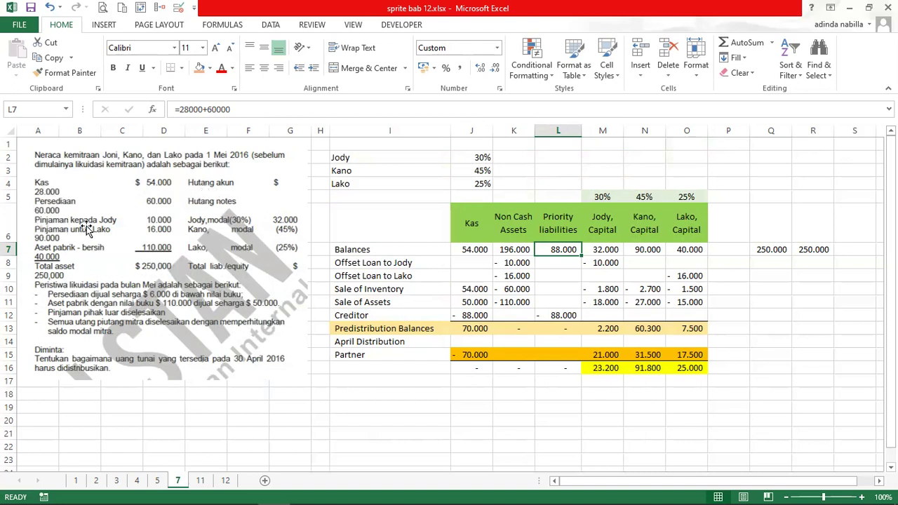
Step: Review the three partners' opening capital balances in M7:O7 against the exercise's balance sheet
left_click(590, 221)
left_click(598, 251)
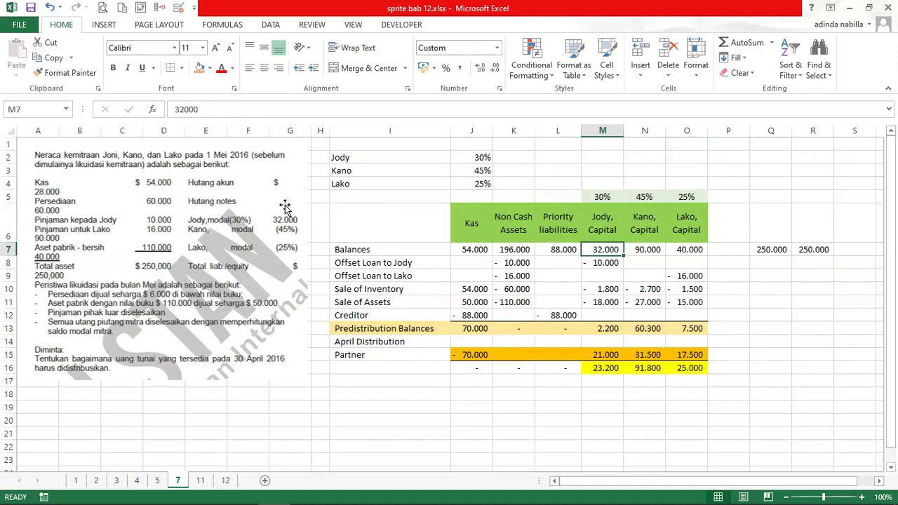
left_click(657, 247)
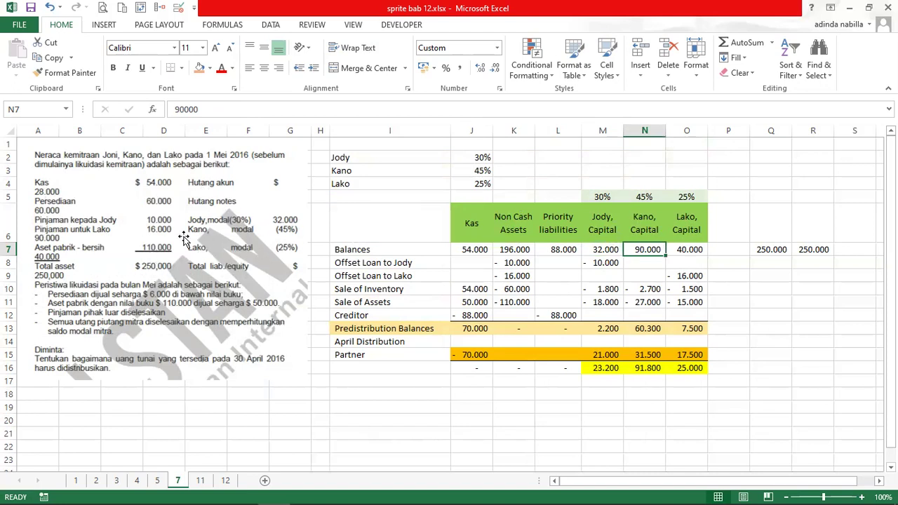
left_click(695, 249)
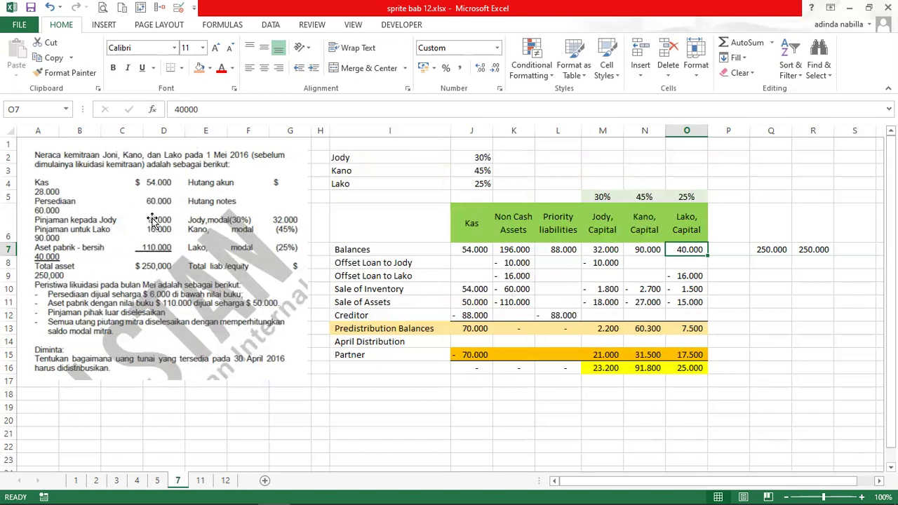
Step: Examine how the first partner's loan is offset between non-cash assets and capital in row 8
left_click(432, 297)
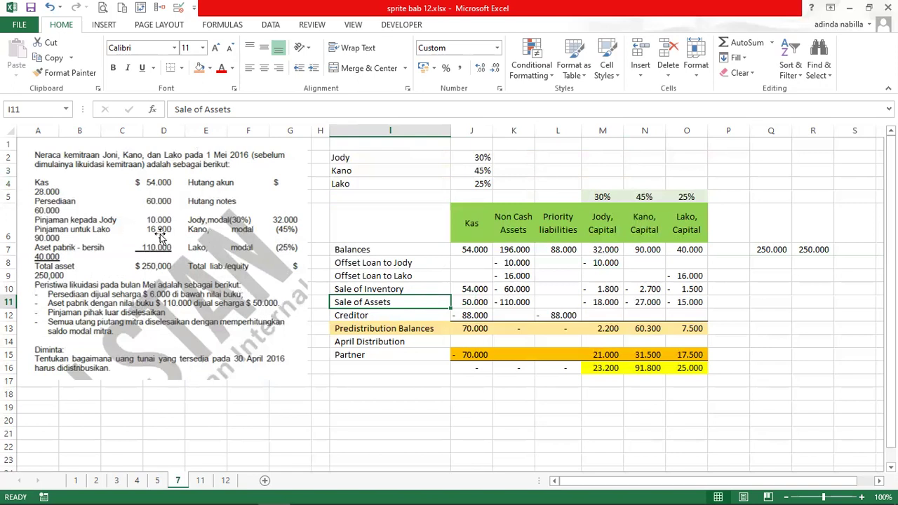
left_click(508, 261)
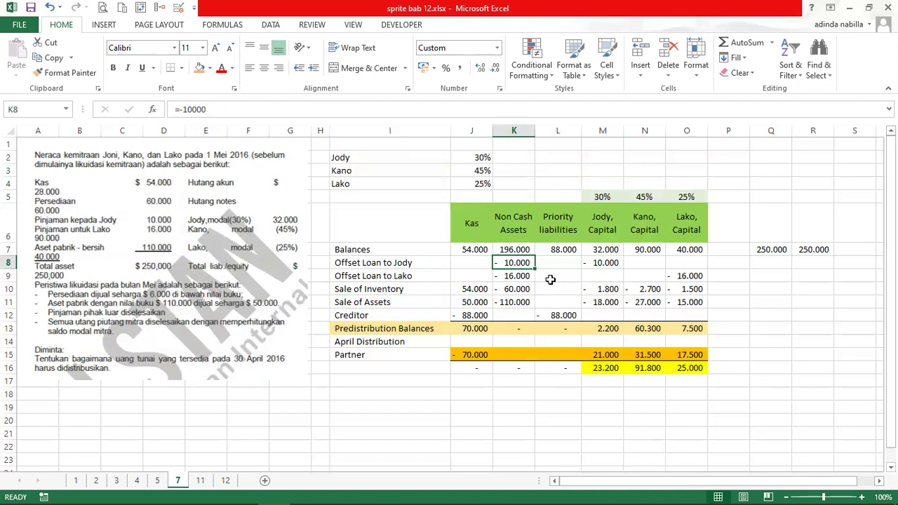
left_click(608, 262)
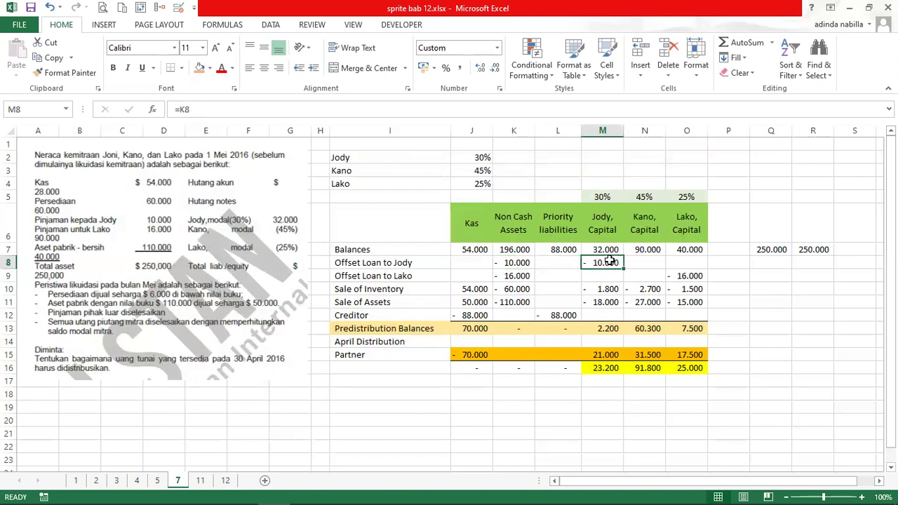
Step: Widen column K to fit its values and check the second partner loan's offset against capital in O9
left_click(422, 280)
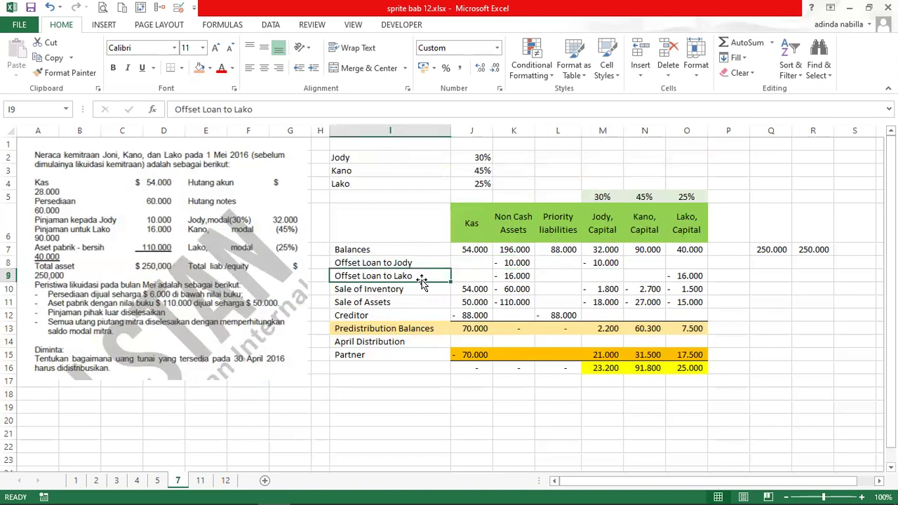
left_click(862, 495)
left_click(862, 495)
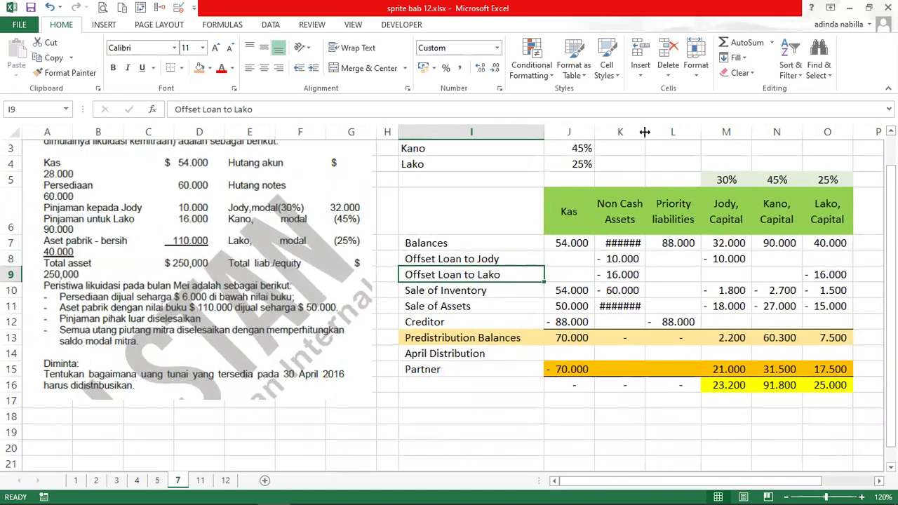
left_click(813, 276)
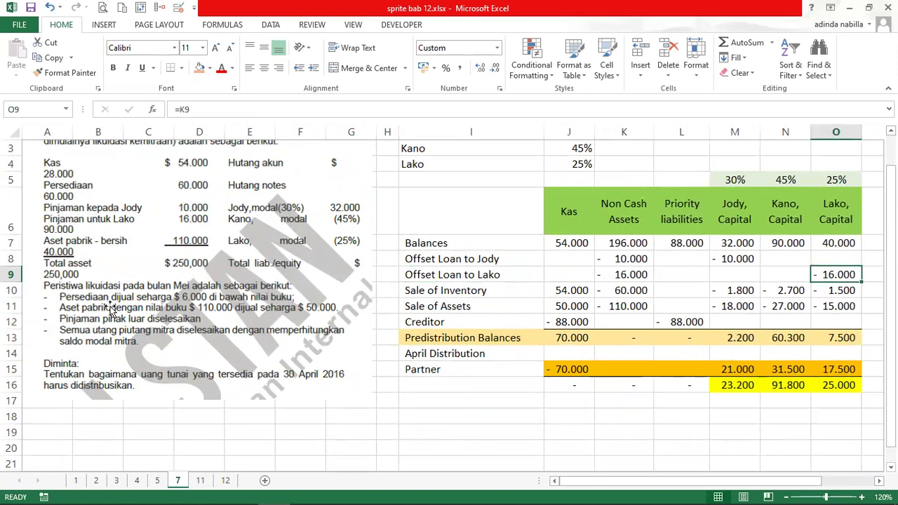
Step: Examine the Sale of Inventory entries in row 10, including the proceeds formula and the loss allocated by each partner's percentage
left_click(452, 290)
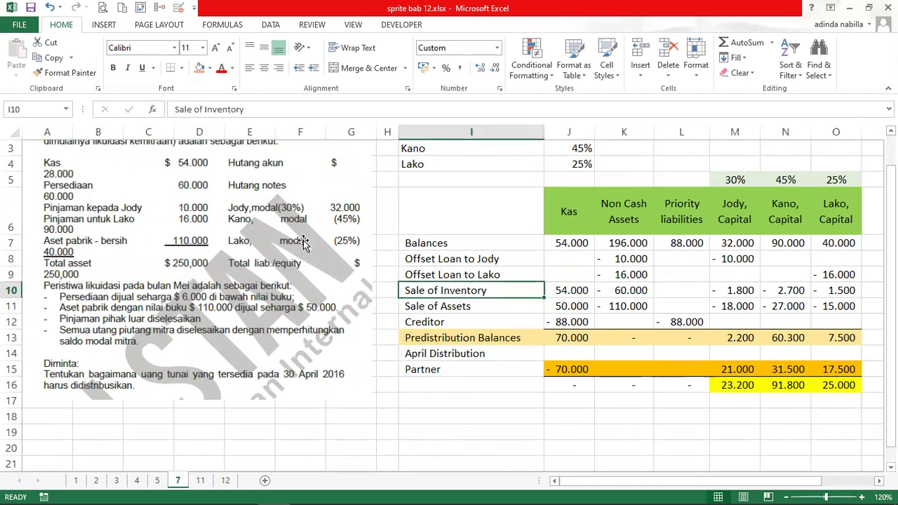
left_click(645, 291)
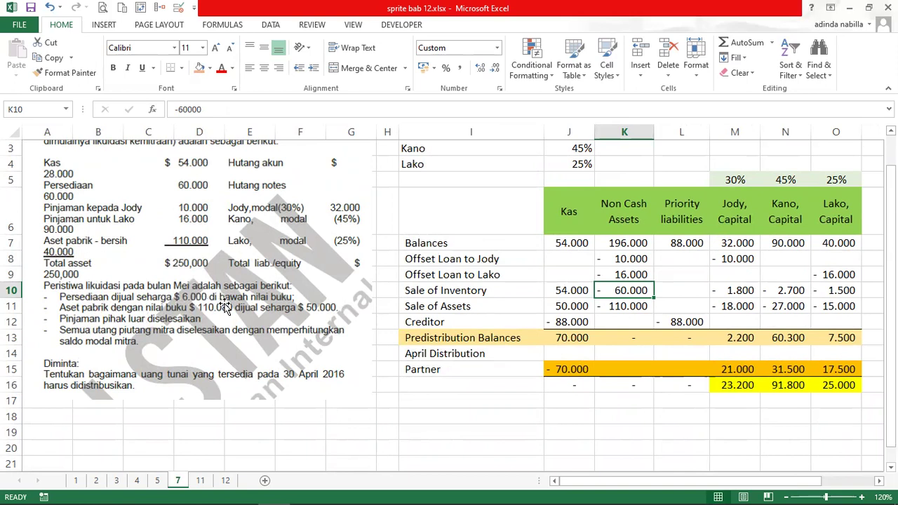
left_click(584, 292)
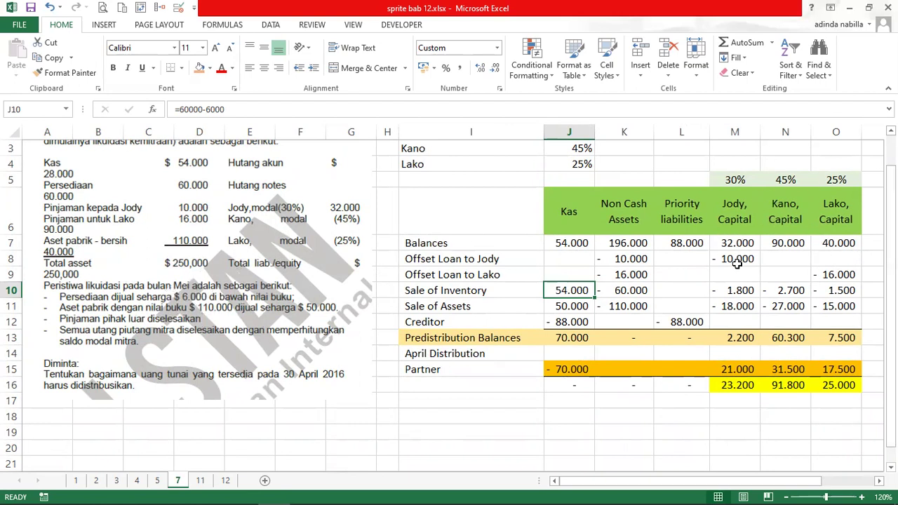
left_click(745, 175)
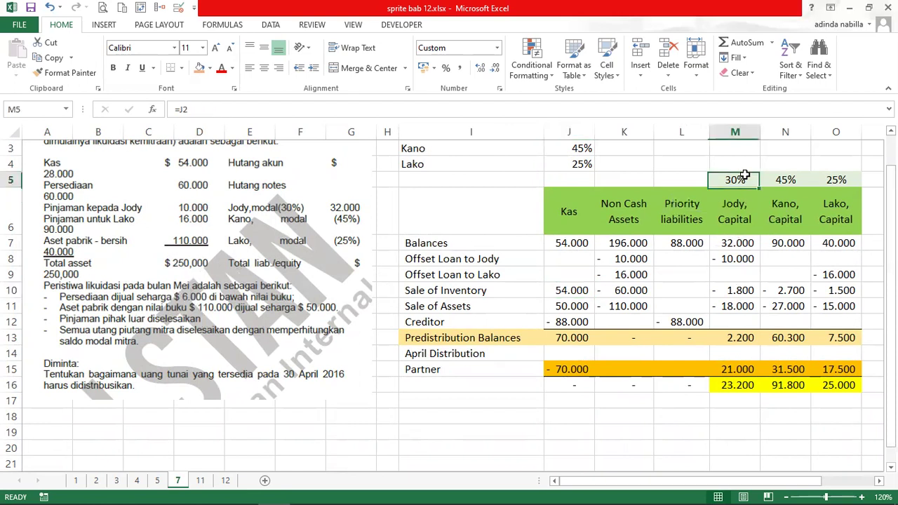
left_click(742, 293)
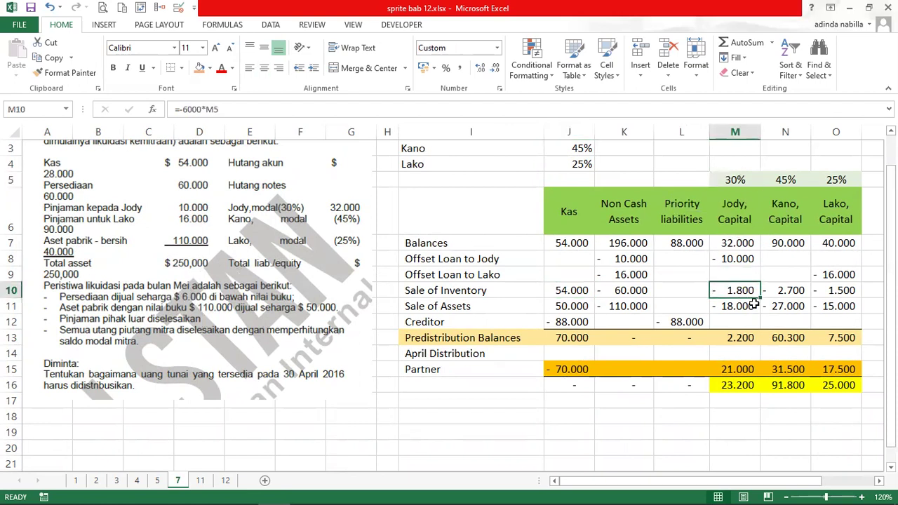
left_click(796, 291)
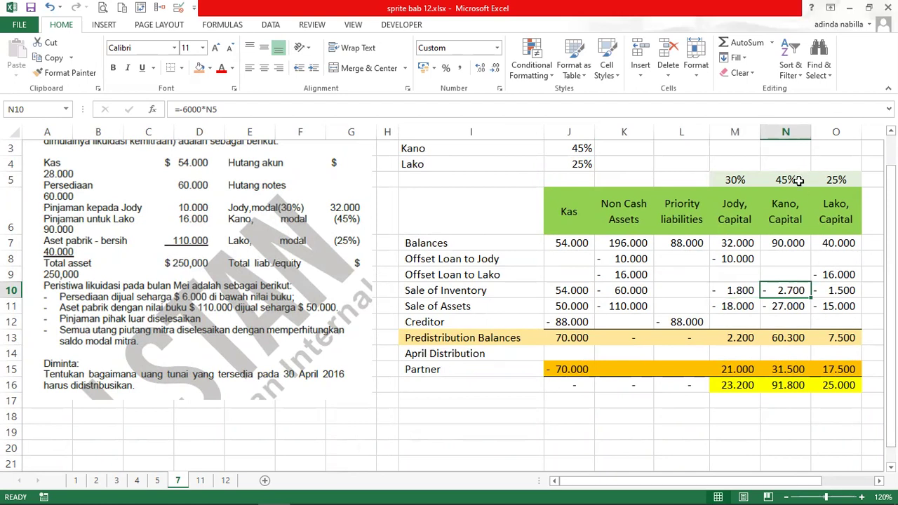
left_click(825, 295)
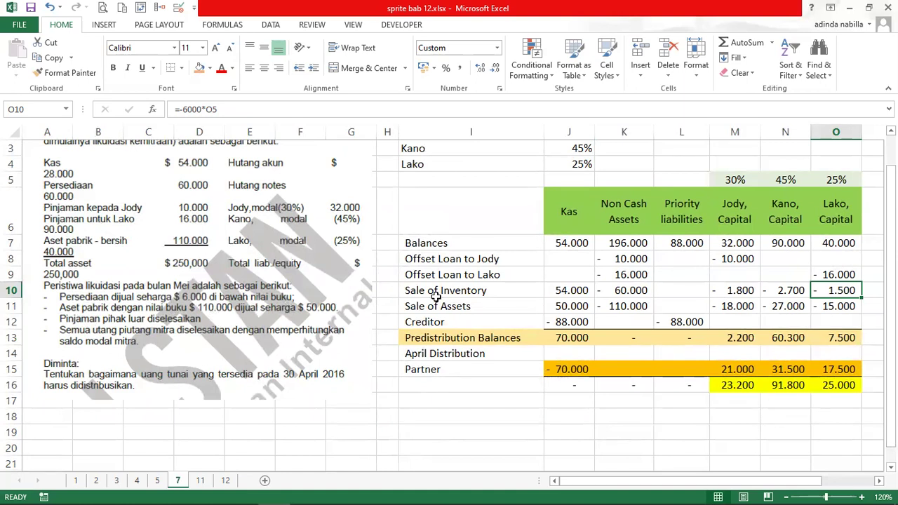
Step: Review the Sale of Assets entries in row 11 and the formulas allocating the loss to each partner
left_click(624, 307)
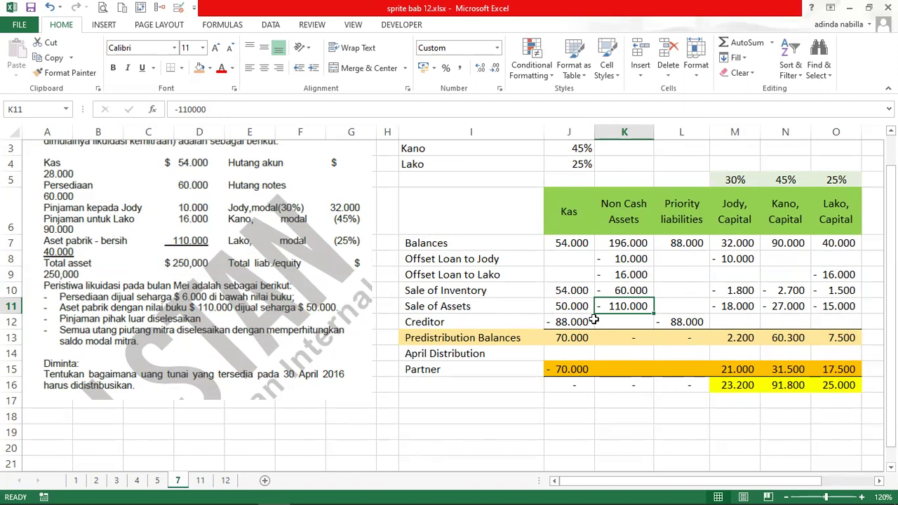
left_click(736, 308)
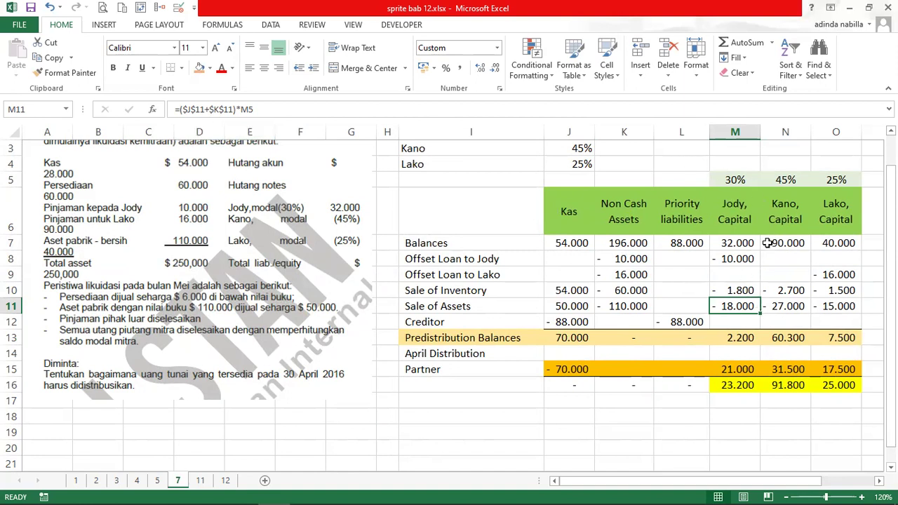
left_click(768, 311)
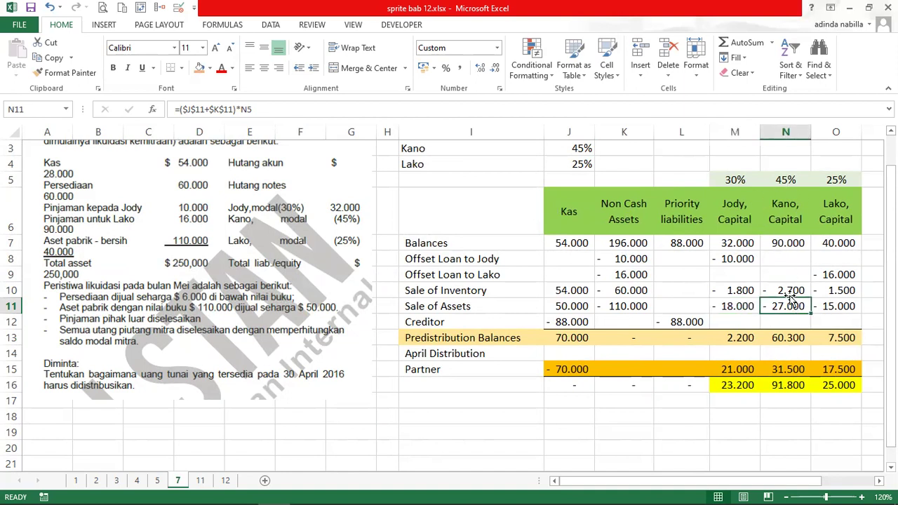
left_click(832, 308)
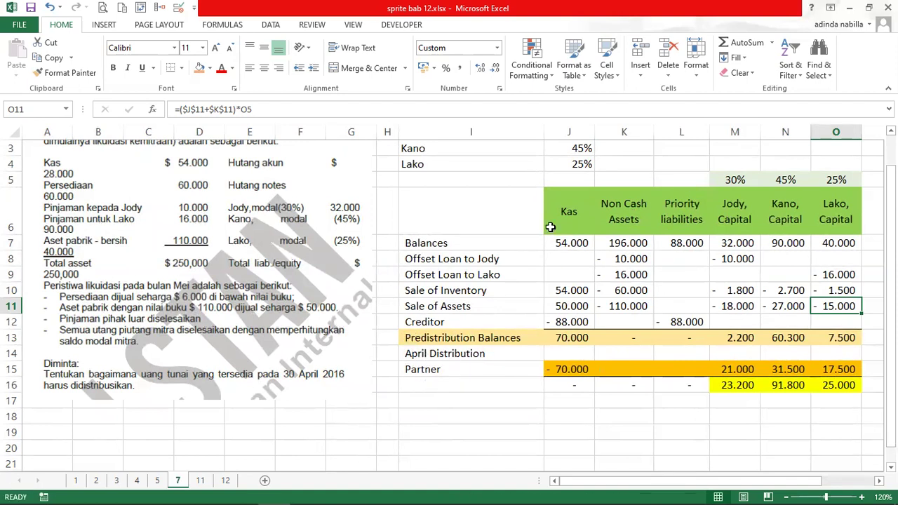
Step: Check the Predistribution Balances formulas in row 13 for cash and each partner's capital
left_click(572, 337)
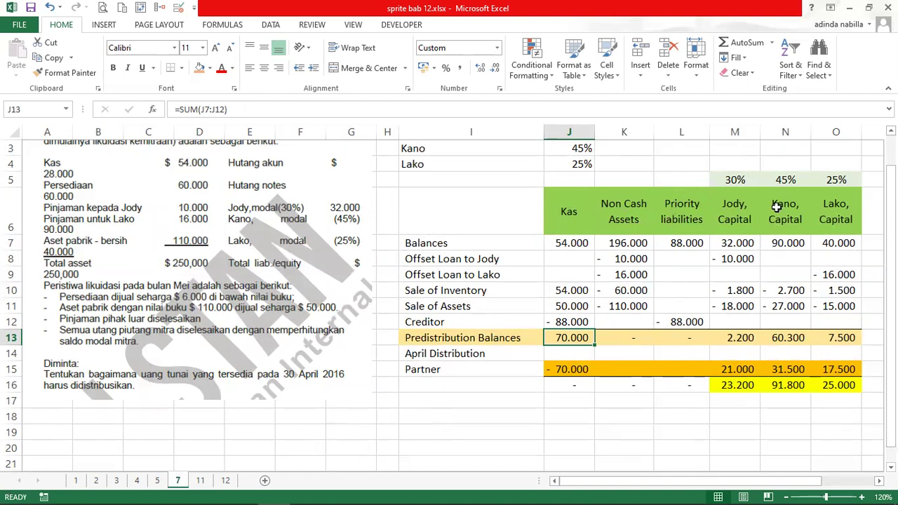
left_click(745, 339)
left_click(796, 340)
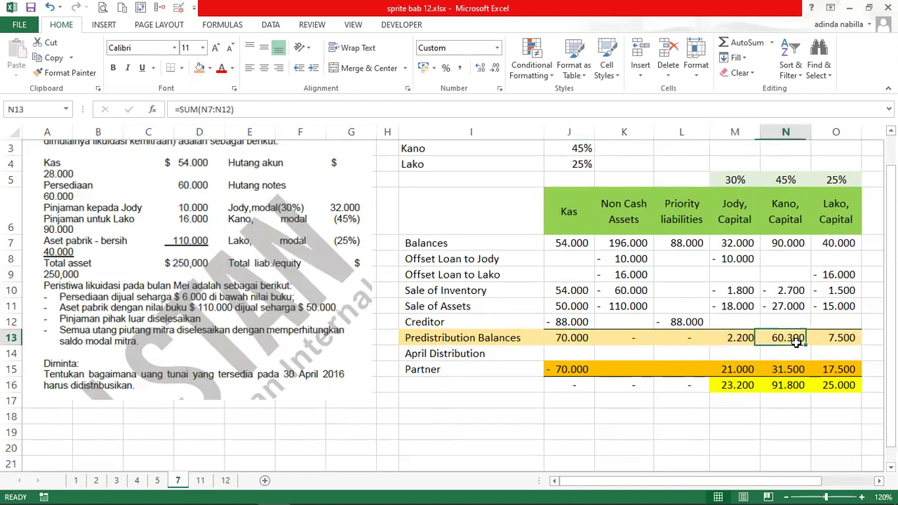
left_click(848, 337)
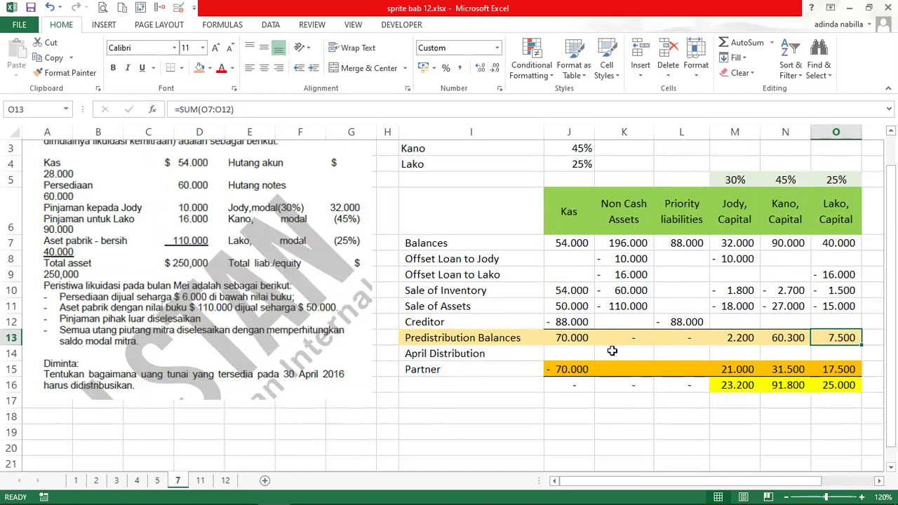
Step: Consult sheet 5's distribution for comparison and review sheet 7's formulas in M15:O15 that split the available cash by each partner's percentage
left_click(158, 481)
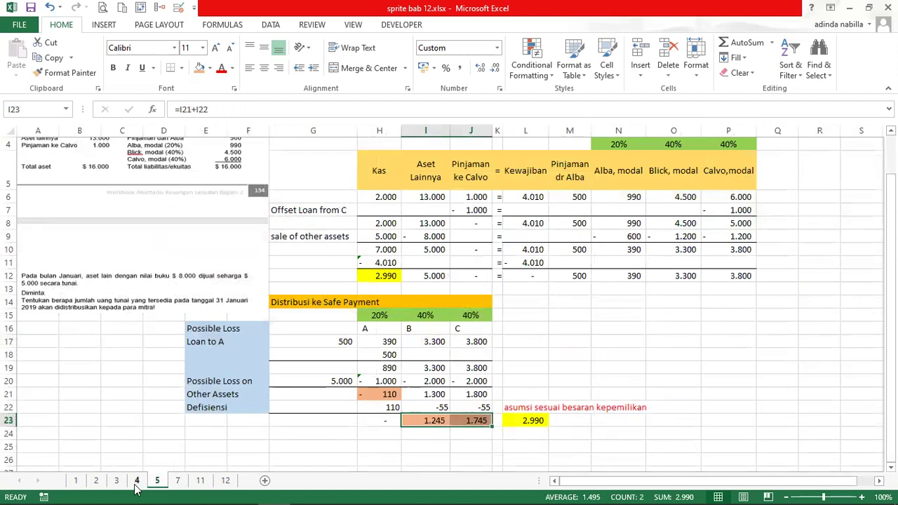
left_click(179, 481)
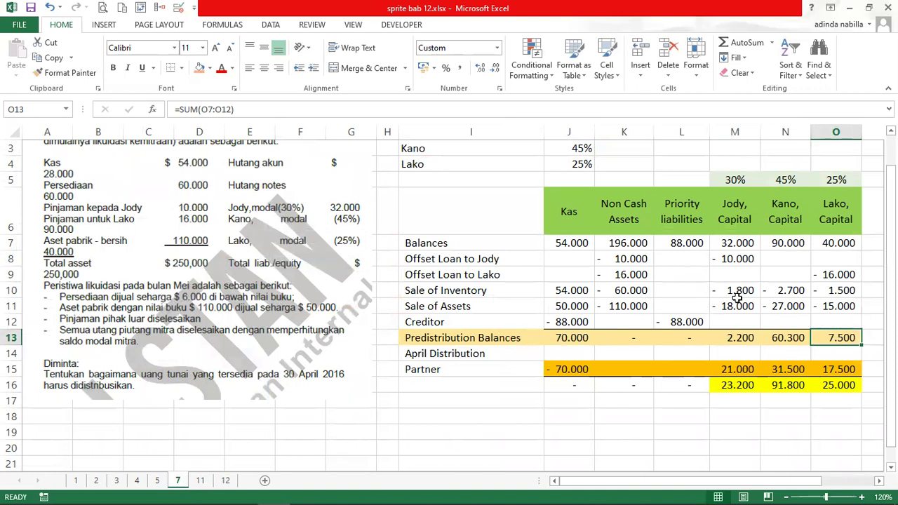
left_click(745, 368)
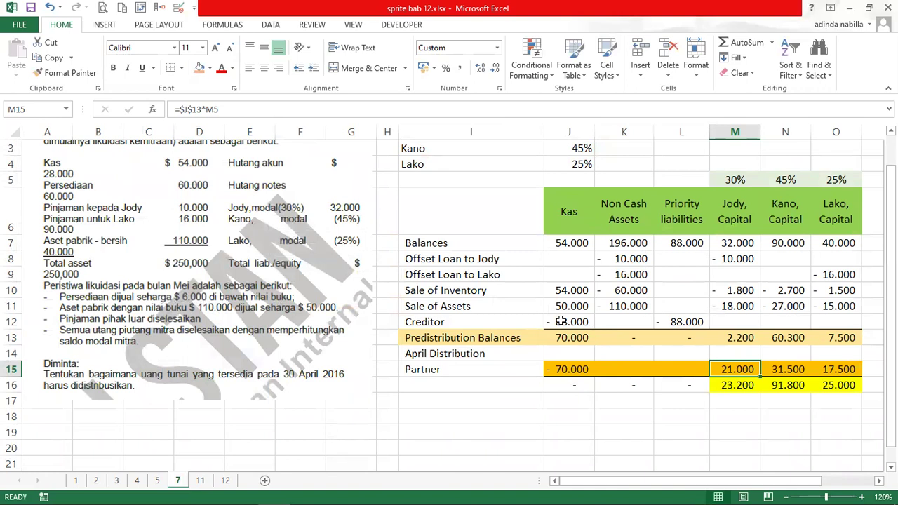
left_click(777, 369)
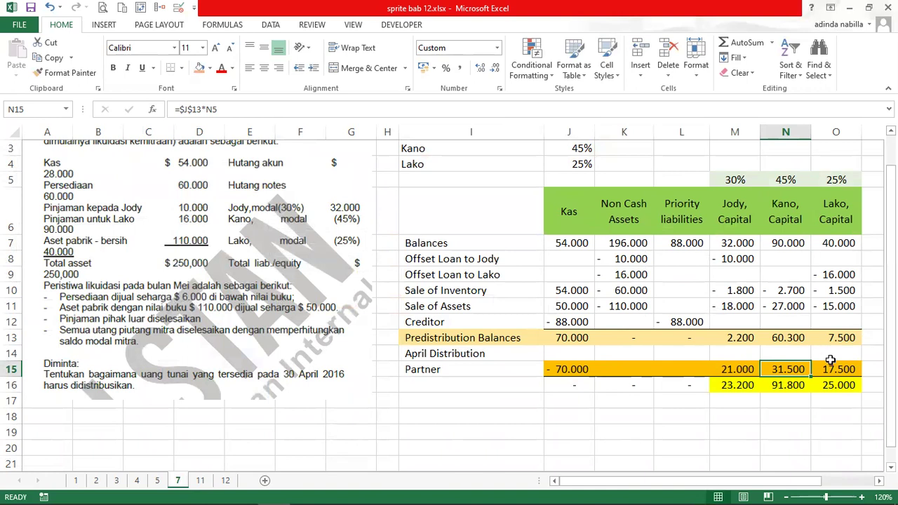
left_click(831, 364)
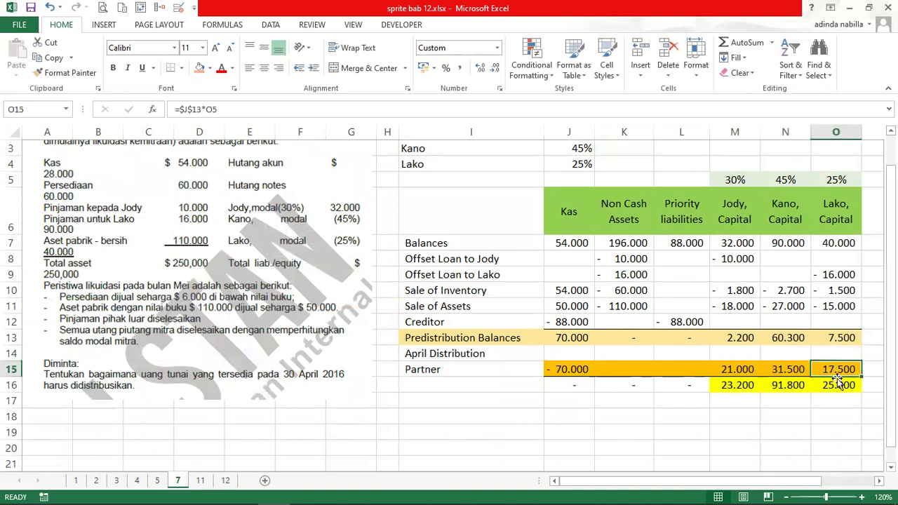
Step: Check the formulas in M16:O16 that add each partner's distribution to the predistribution balance, and review the Partner row across J15:O15
left_click_drag(741, 385, 845, 387)
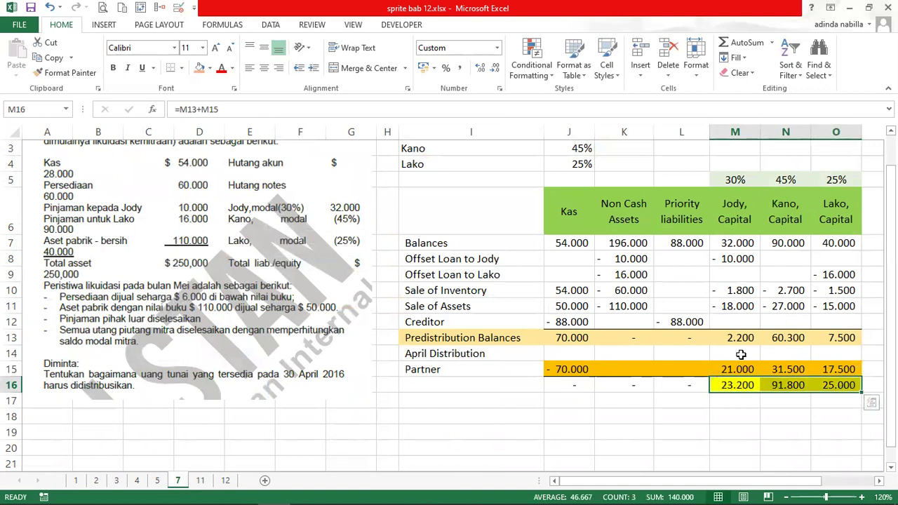
left_click(744, 386)
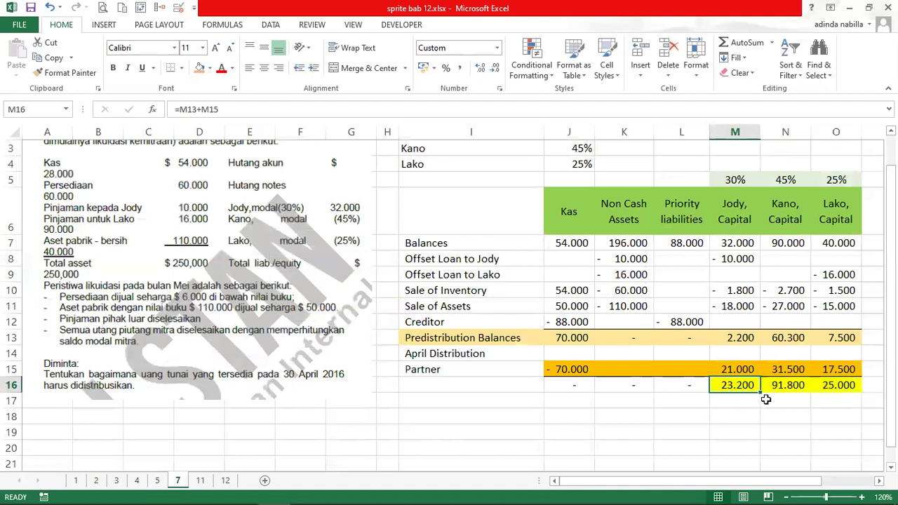
left_click(791, 391)
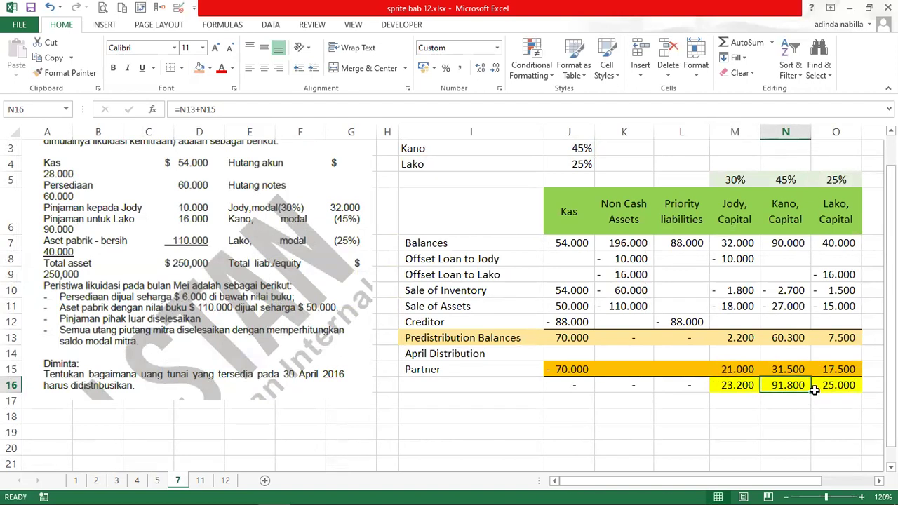
left_click(851, 393)
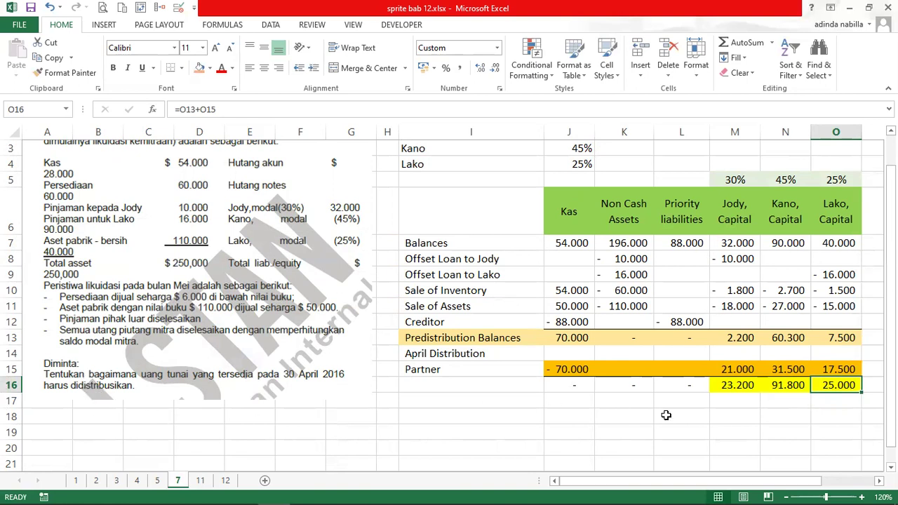
left_click_drag(572, 370, 858, 368)
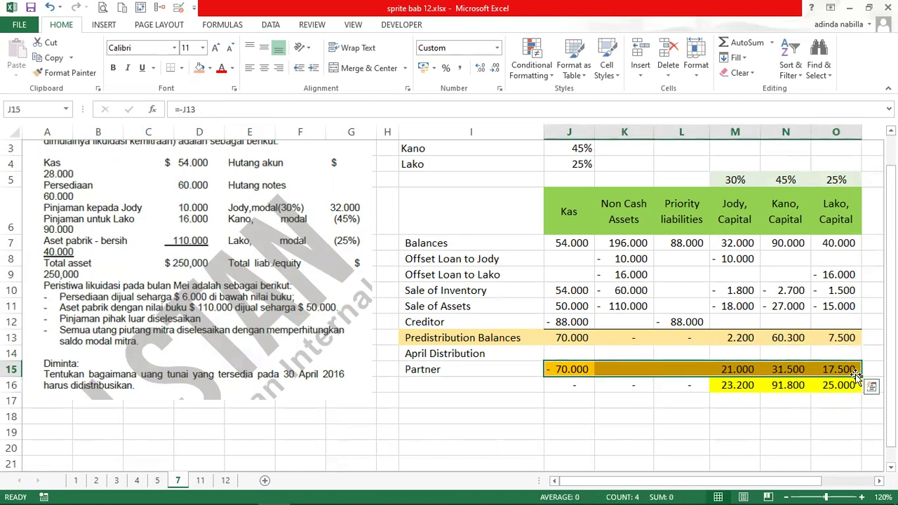